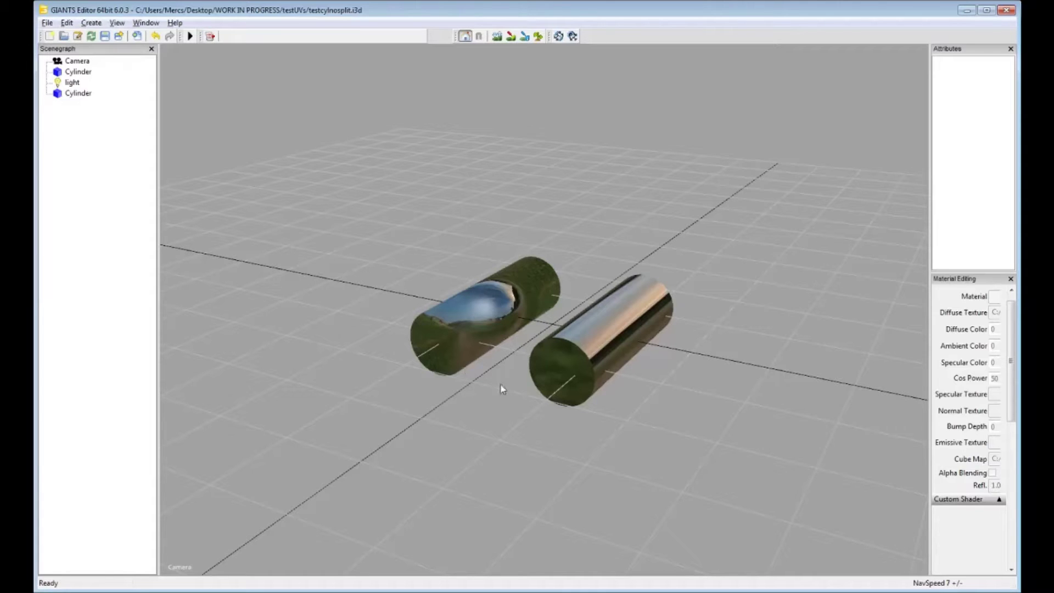
# Orbit and zoom around the existing cylinders to inspect their shading
pyautogui.moveTo(487, 367); pyautogui.dragTo(533, 315, button='middle')
pyautogui.scroll(3, 512, 383)
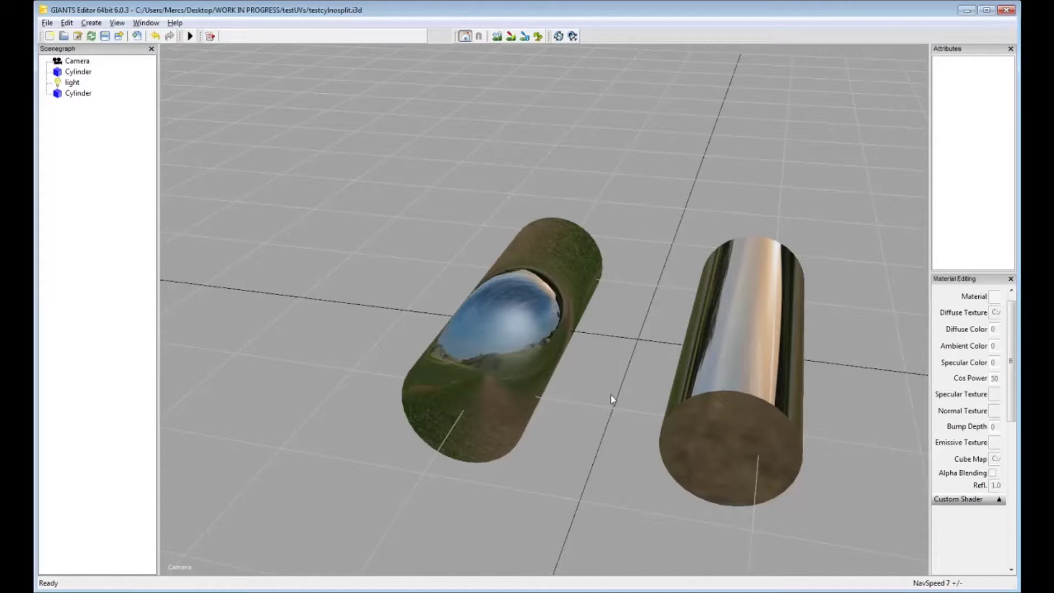
pyautogui.moveTo(732, 426); pyautogui.dragTo(569, 405, button='middle')
pyautogui.moveTo(500, 429); pyautogui.dragTo(635, 285, button='middle')
pyautogui.moveTo(444, 437); pyautogui.dragTo(583, 393, button='middle')
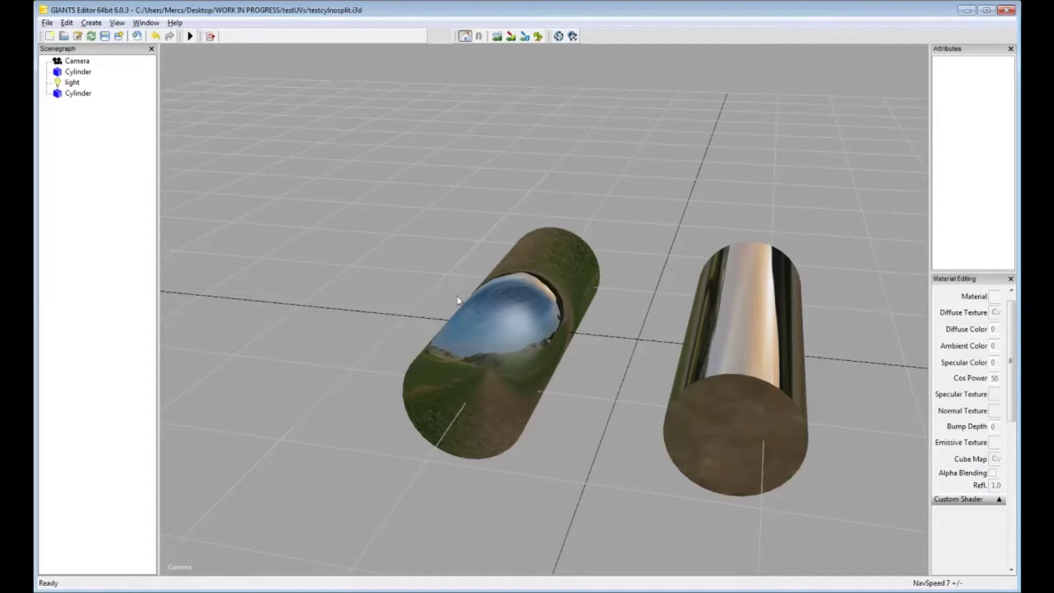
pyautogui.moveTo(459, 395); pyautogui.dragTo(536, 373, button='middle')
pyautogui.scroll(5, 535, 374)
pyautogui.moveTo(487, 410); pyautogui.dragTo(529, 404, button='middle')
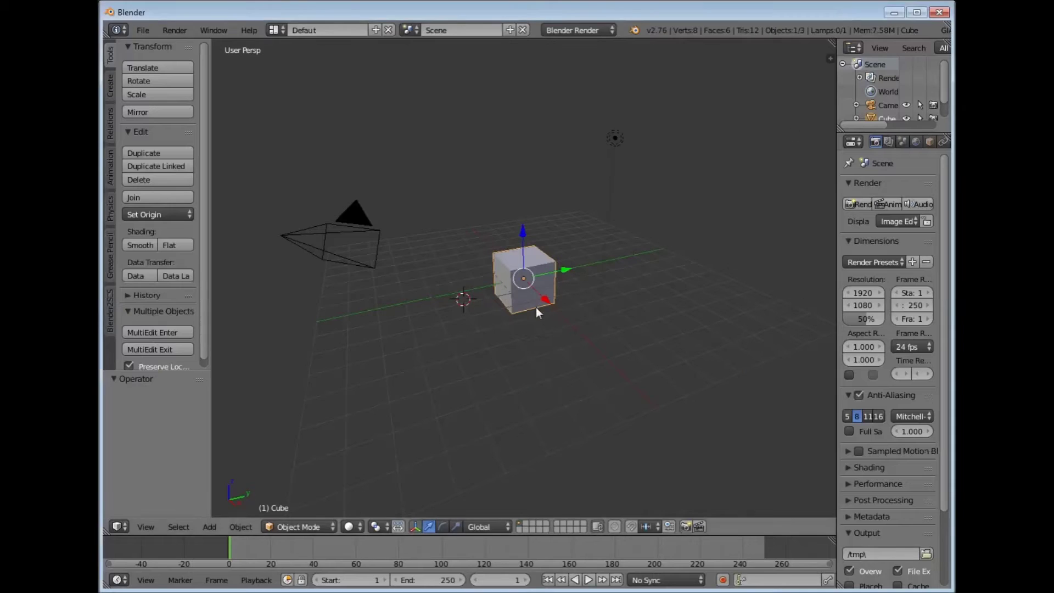
# Select the default cube and delete it with X
pyautogui.click(473, 335)
pyautogui.click(523, 282)
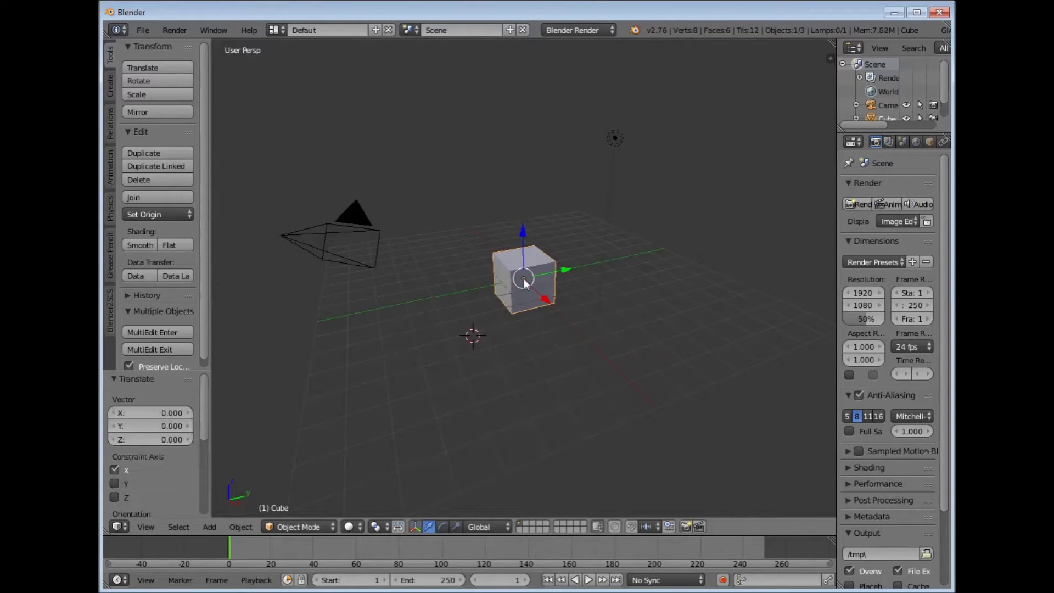
pyautogui.press('x')
pyautogui.click(497, 298)
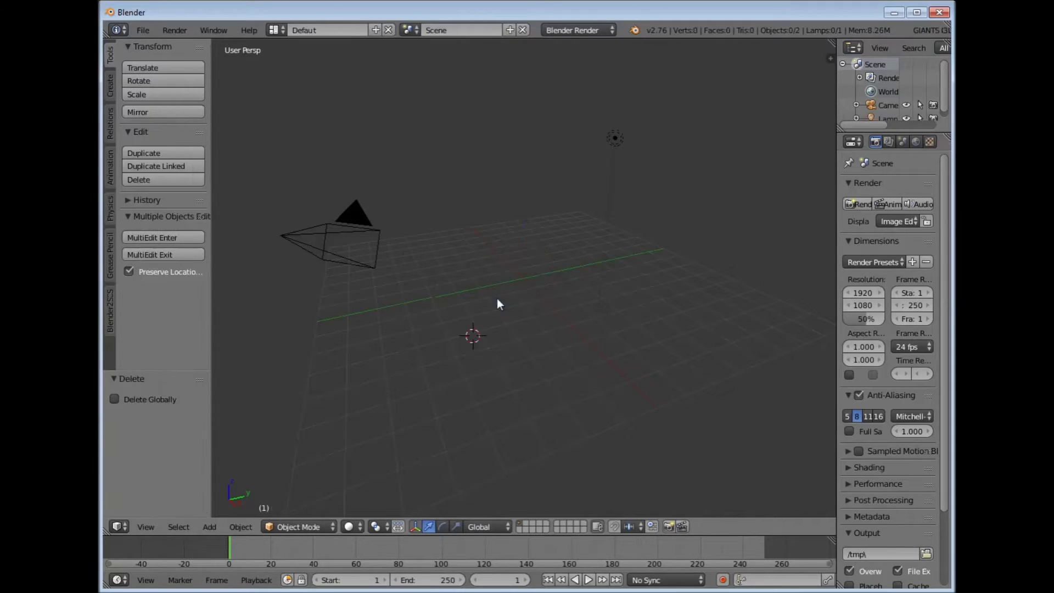
# Add a new cylinder and move the 3D cursor to the world origin
pyautogui.click(110, 84)
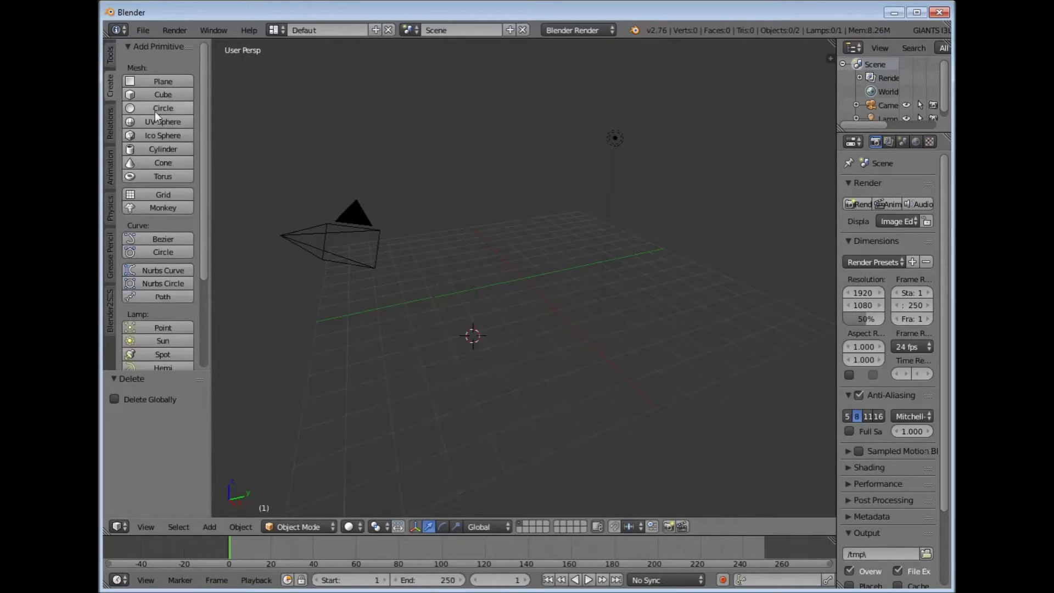
pyautogui.click(160, 149)
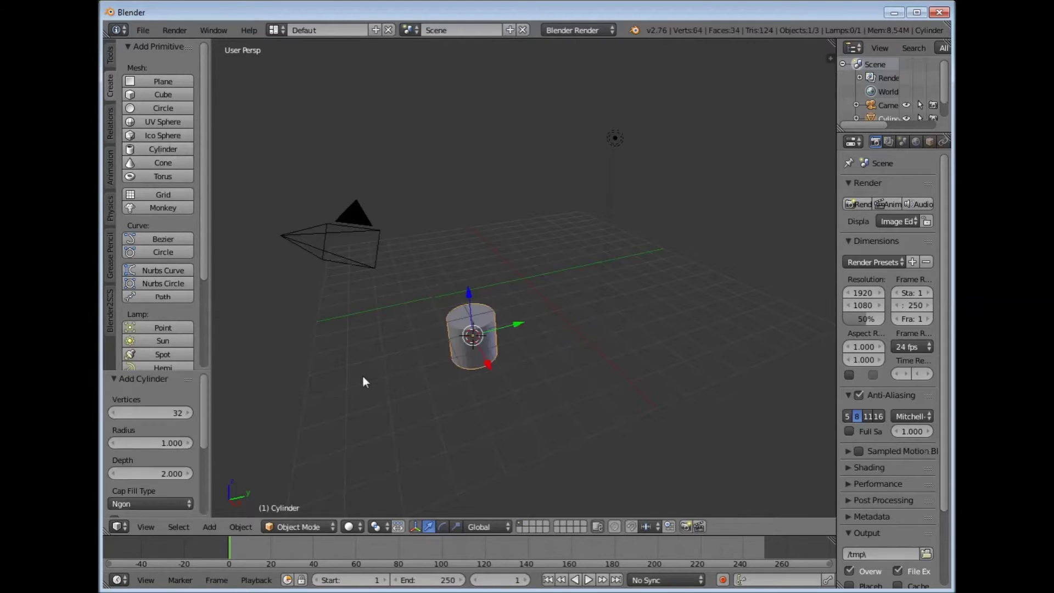
pyautogui.click(242, 527)
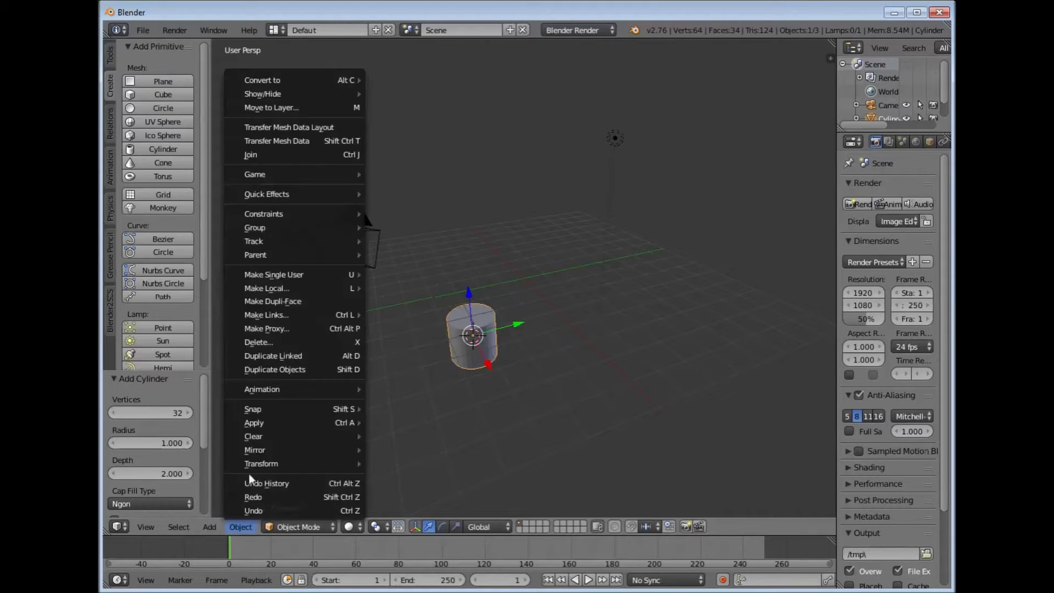
pyautogui.moveTo(274, 409)
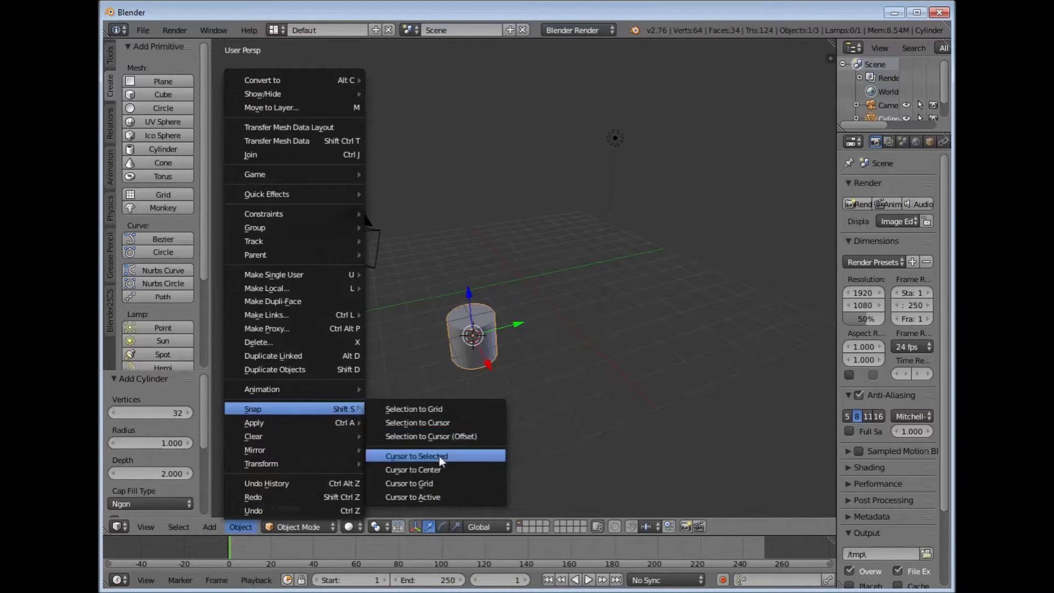
pyautogui.click(439, 471)
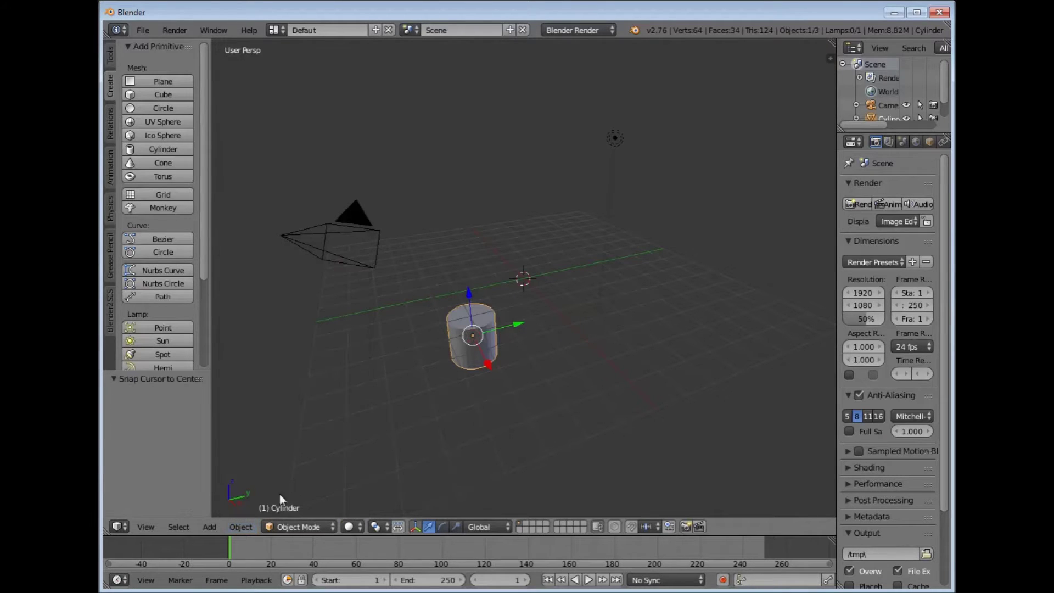
# Snap the cylinder onto the 3D cursor at the origin and widen the side panels
pyautogui.click(240, 528)
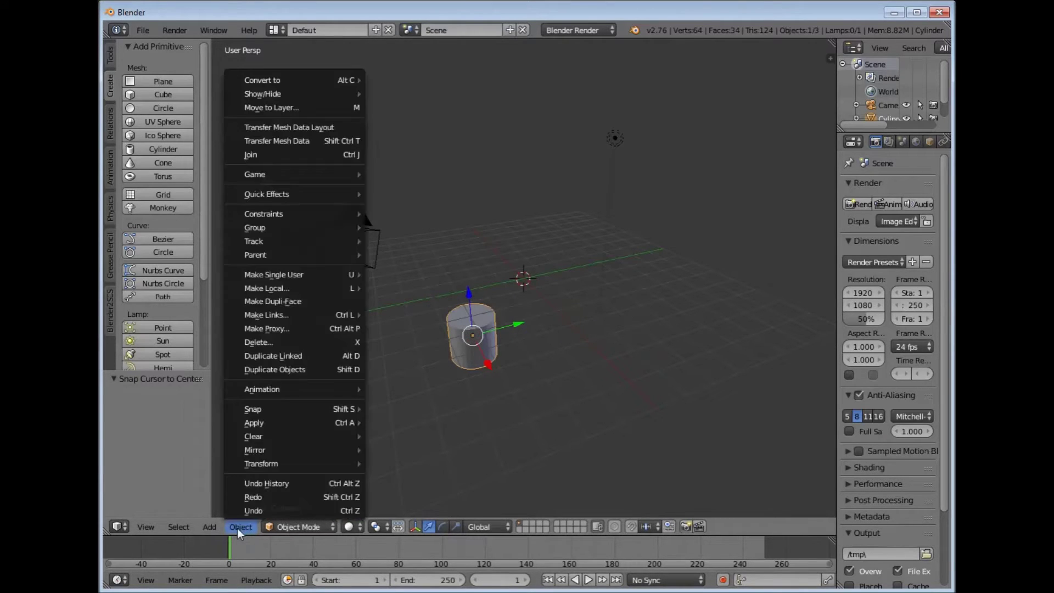
pyautogui.moveTo(279, 408)
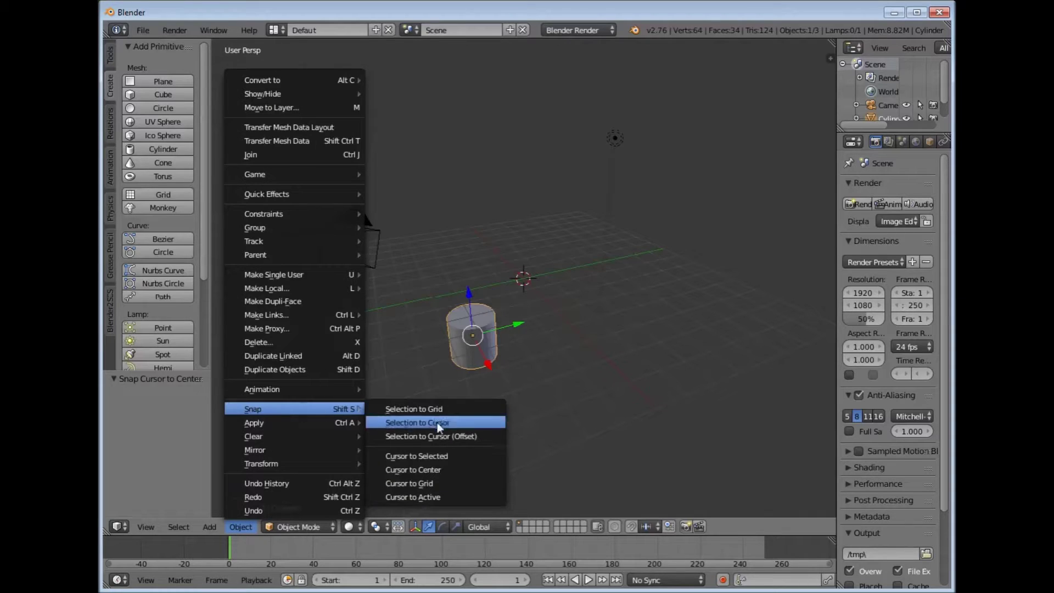
pyautogui.click(443, 435)
pyautogui.scroll(5, 448, 431)
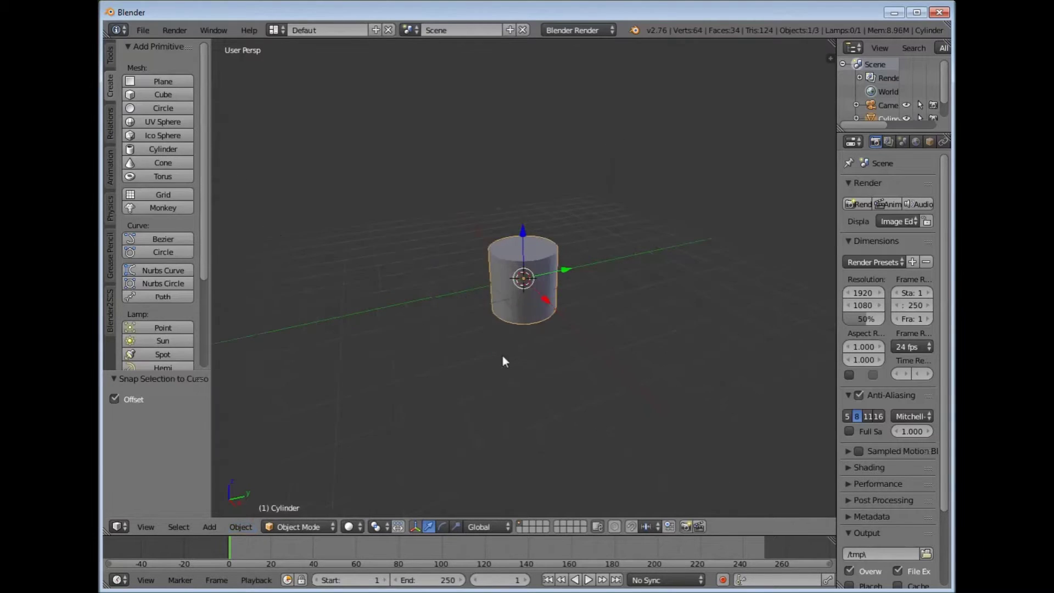
pyautogui.moveTo(437, 371); pyautogui.dragTo(441, 374, button='middle')
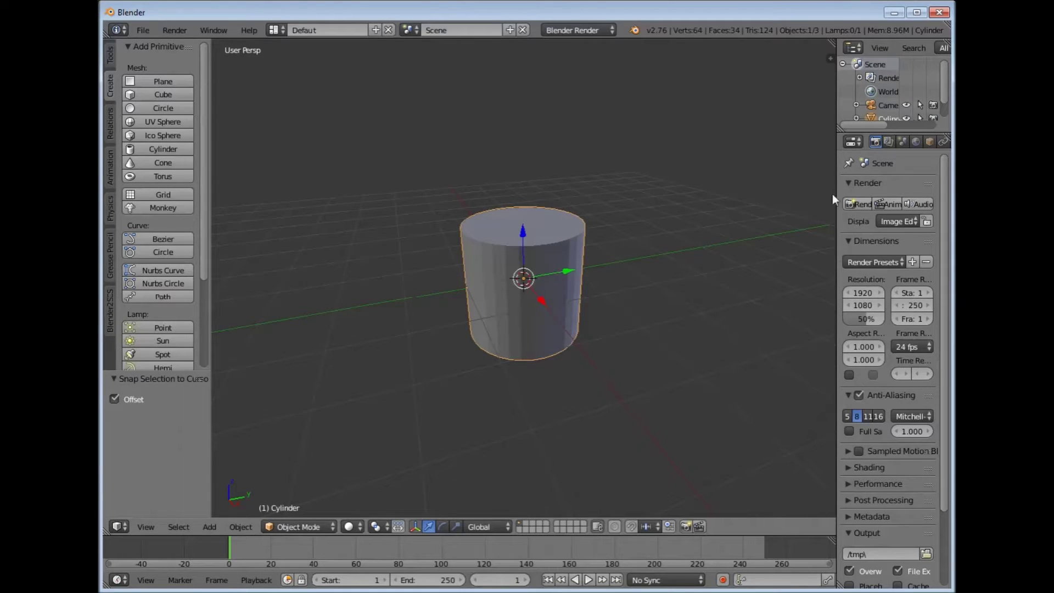
pyautogui.moveTo(836, 193); pyautogui.dragTo(808, 193)
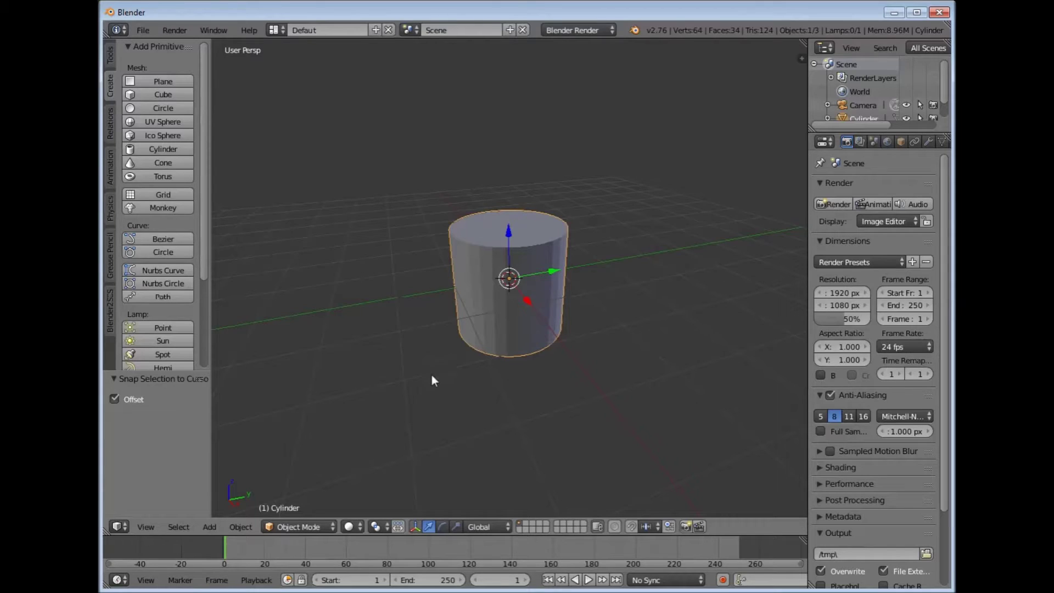
# Rotate the cylinder 90° about the X axis
pyautogui.press('r')
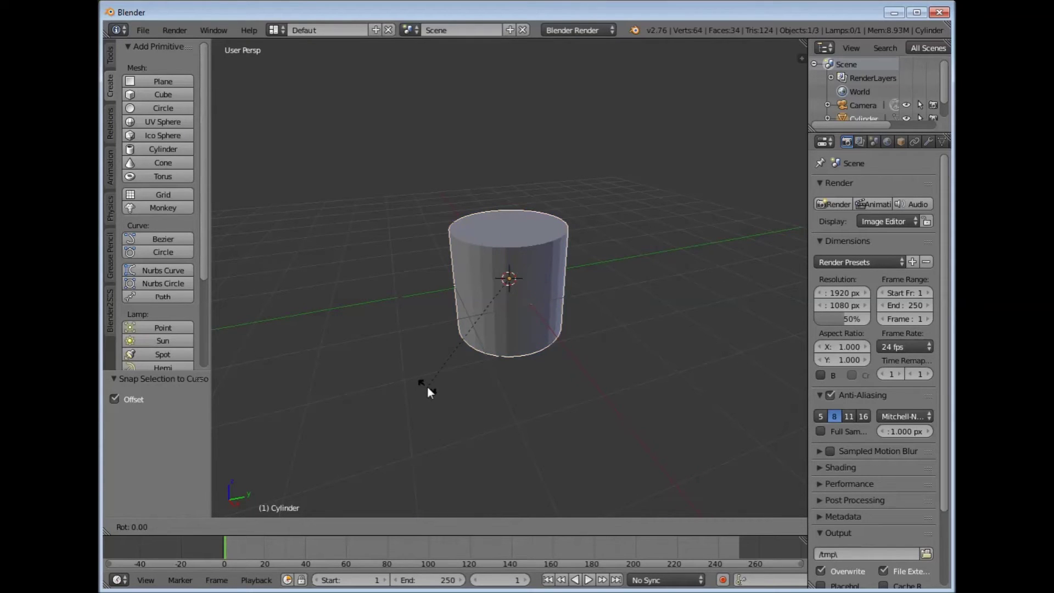
pyautogui.press('x')
pyautogui.press('9')
pyautogui.press('0')
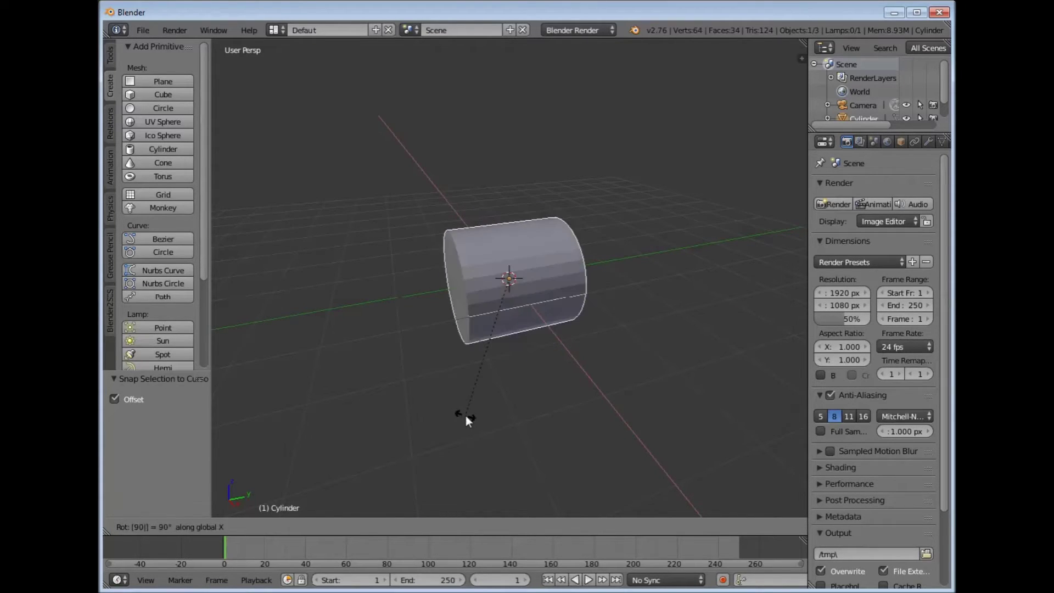
pyautogui.press('Return')
pyautogui.moveTo(397, 364); pyautogui.dragTo(384, 390, button='middle')
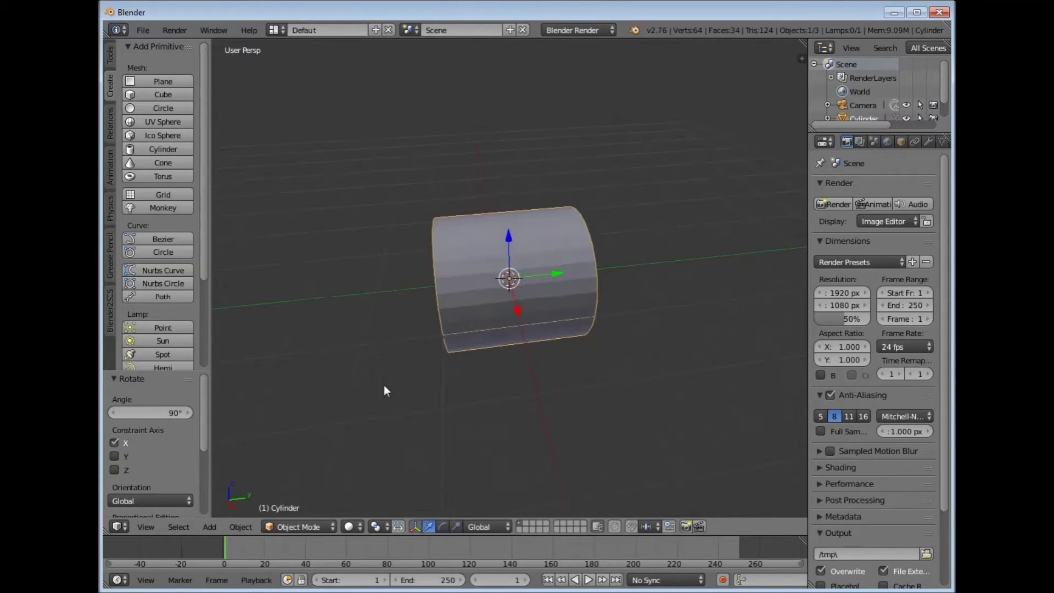
# Stretch the cylinder along Y to about 2.09 times its length
pyautogui.press('s')
pyautogui.press('y')
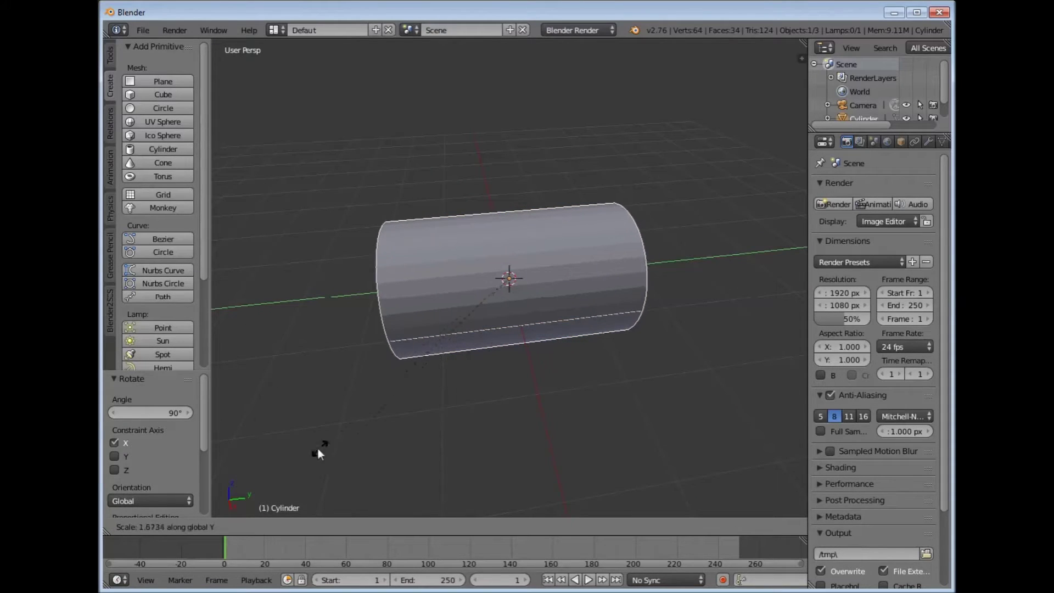
pyautogui.click(261, 472)
pyautogui.moveTo(260, 472); pyautogui.dragTo(502, 328, button='middle')
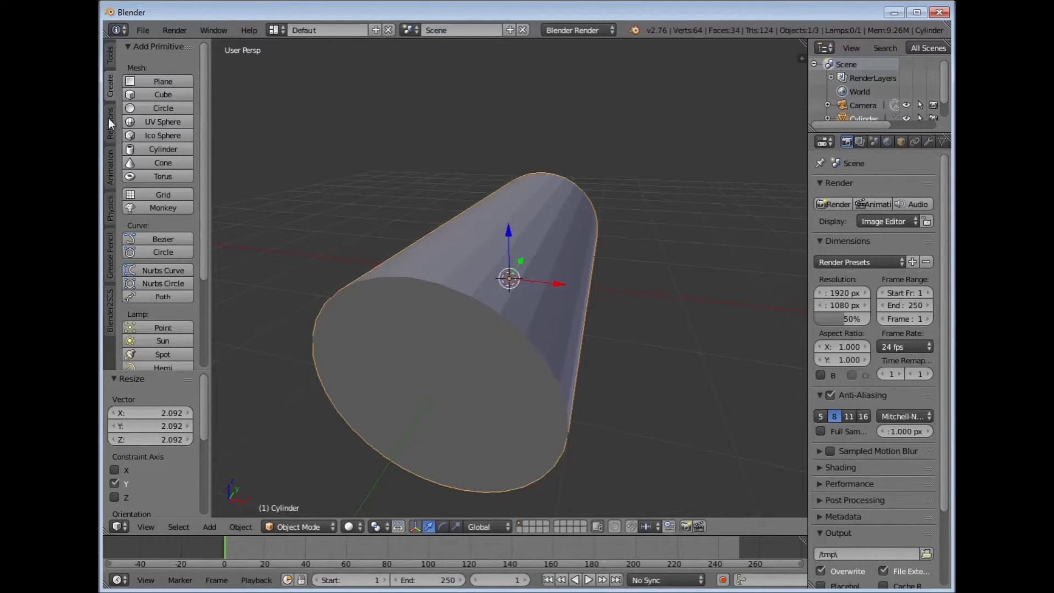
# Apply Smooth shading from the Tools tab and inspect the dark artifacts along the sides
pyautogui.click(110, 56)
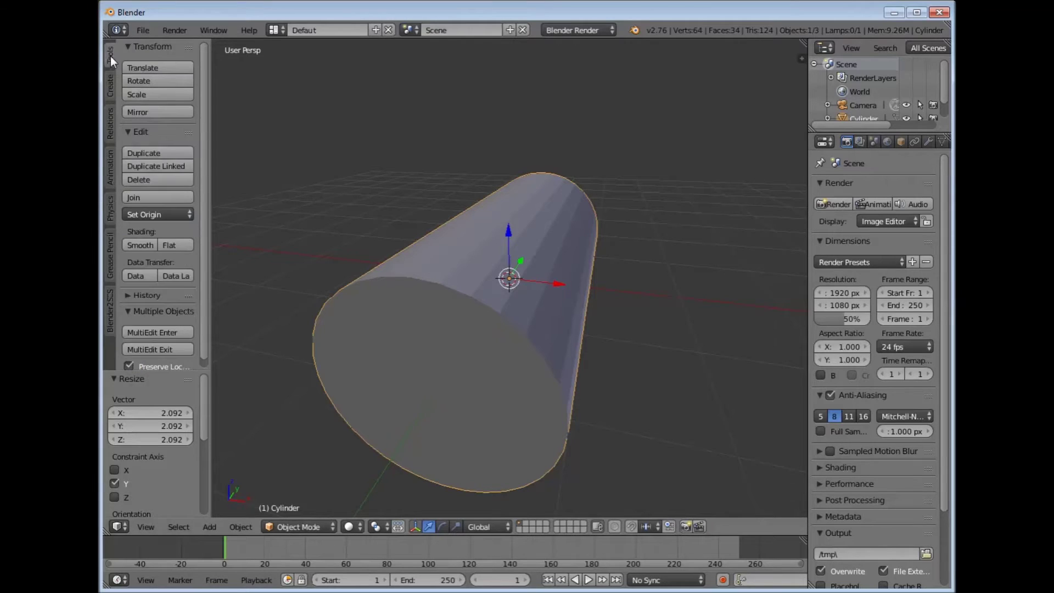
pyautogui.click(149, 245)
pyautogui.moveTo(447, 288); pyautogui.dragTo(439, 274, button='middle')
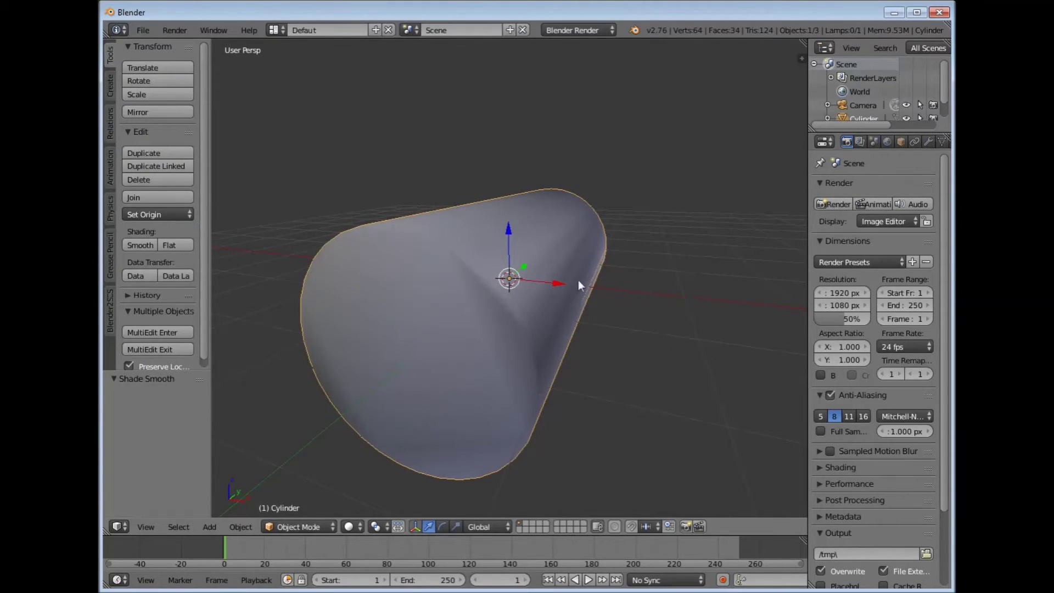
pyautogui.moveTo(369, 385)
pyautogui.mouseDown(button='middle')
pyautogui.moveTo(516, 341)
pyautogui.moveTo(360, 329)
pyautogui.mouseUp(button='middle')
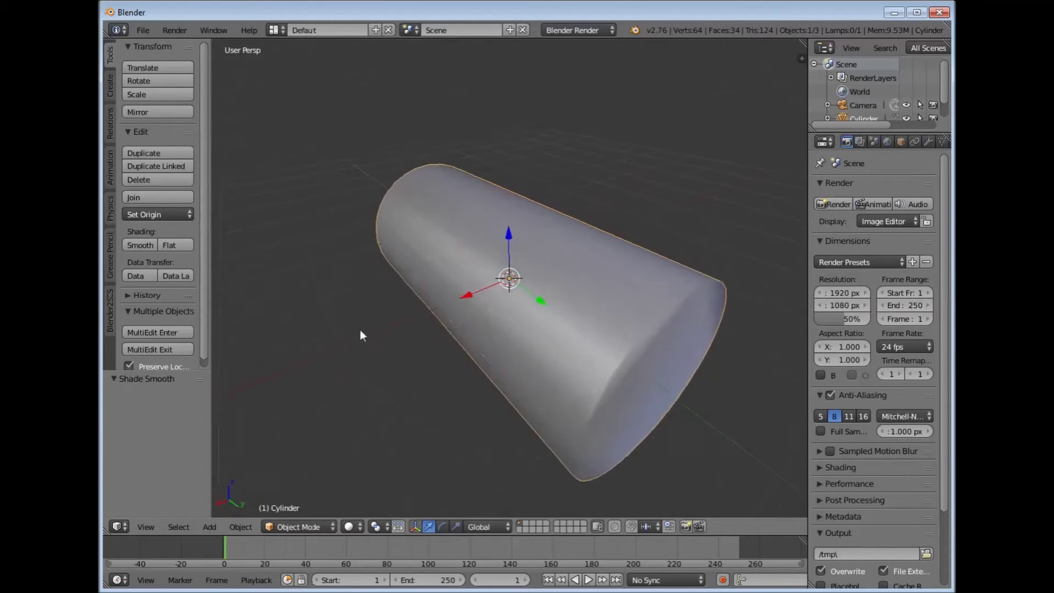
pyautogui.moveTo(571, 348)
pyautogui.mouseDown(button='middle')
pyautogui.moveTo(521, 328)
pyautogui.moveTo(575, 341)
pyautogui.moveTo(437, 324)
pyautogui.moveTo(595, 329)
pyautogui.moveTo(648, 304)
pyautogui.moveTo(595, 328)
pyautogui.moveTo(606, 339)
pyautogui.moveTo(615, 340)
pyautogui.moveTo(624, 289)
pyautogui.moveTo(602, 294)
pyautogui.moveTo(628, 309)
pyautogui.moveTo(612, 306)
pyautogui.moveTo(577, 340)
pyautogui.mouseUp(button='middle')
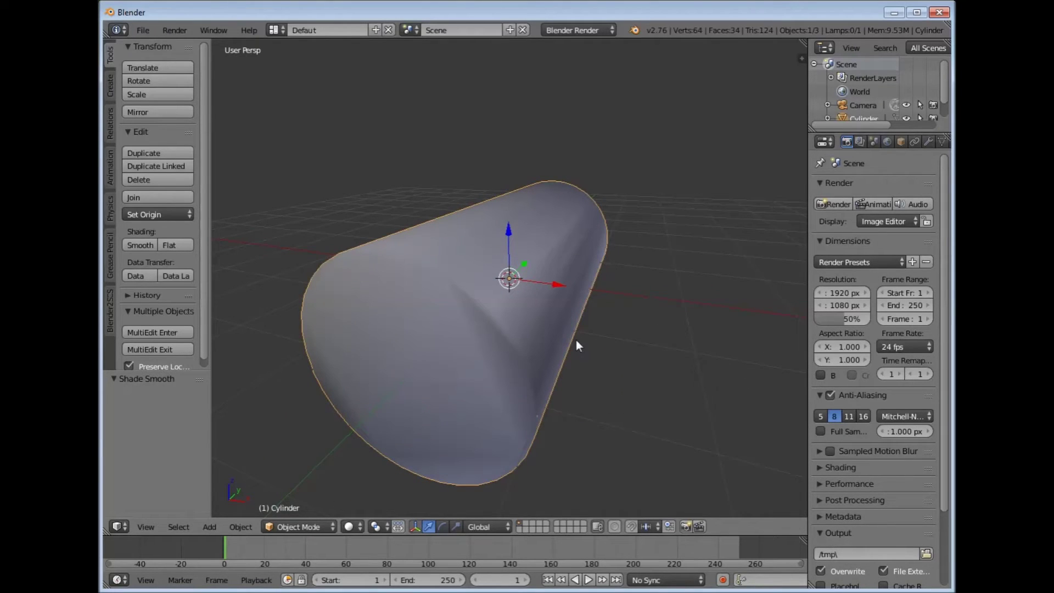
# Add an Edge Split modifier at 30° and orbit to check the crisp end caps
pyautogui.click(929, 142)
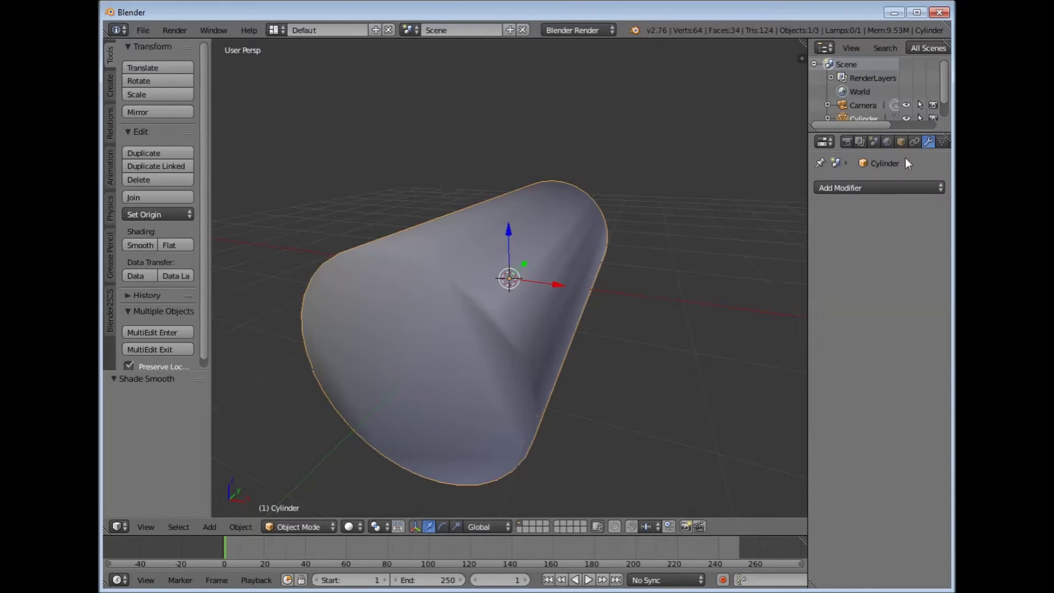
pyautogui.click(884, 187)
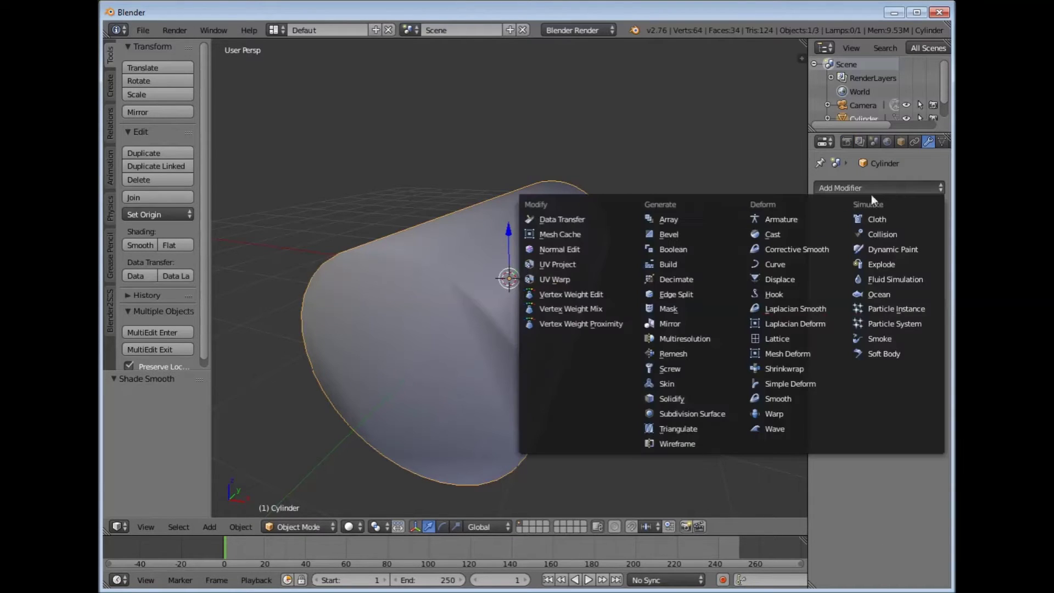
pyautogui.click(677, 294)
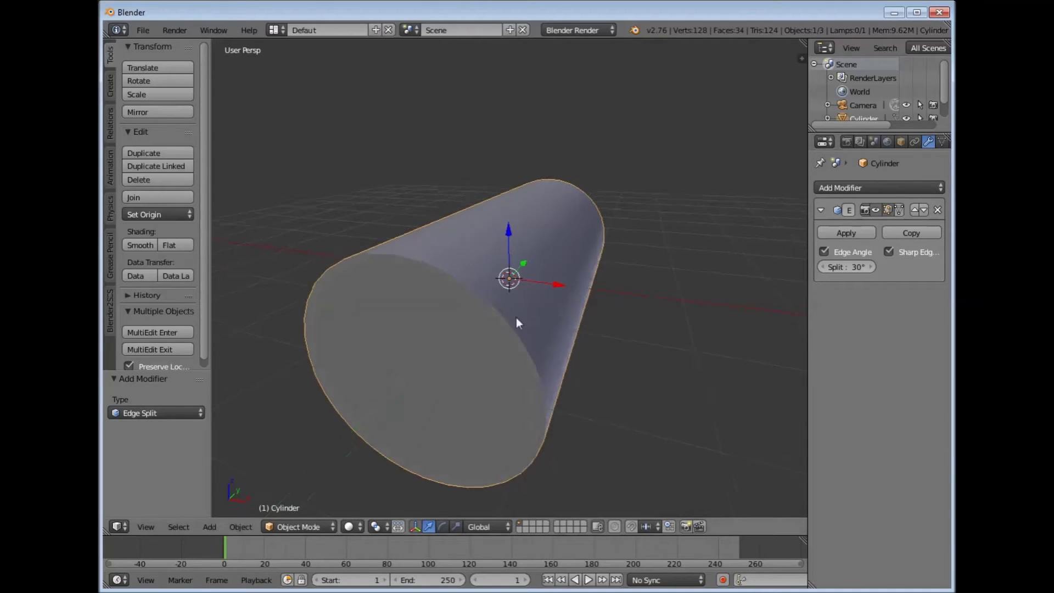
pyautogui.moveTo(516, 317); pyautogui.dragTo(541, 330, button='middle')
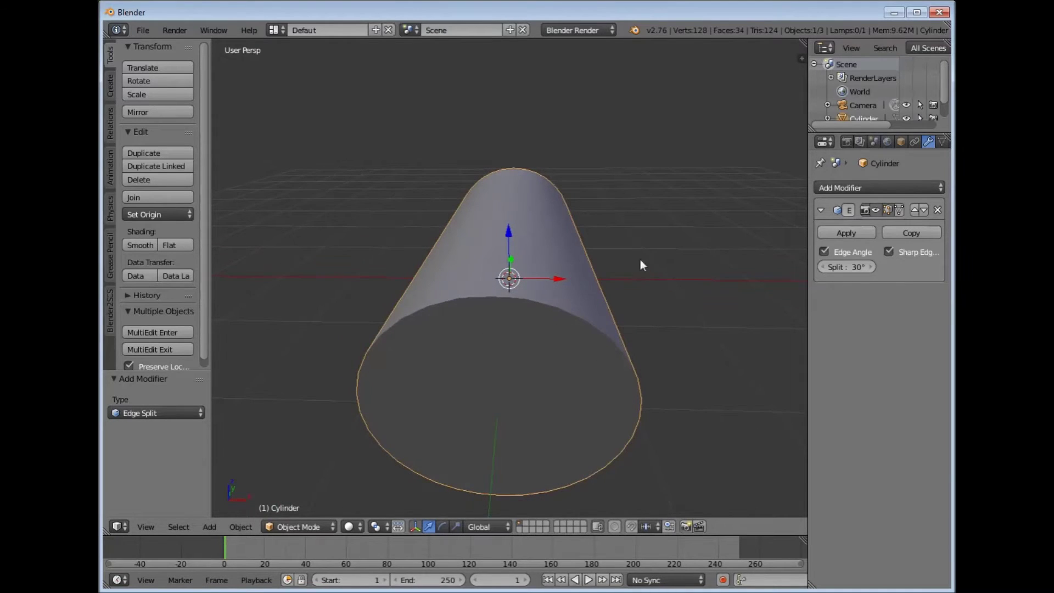
pyautogui.moveTo(640, 264); pyautogui.dragTo(421, 302, button='middle')
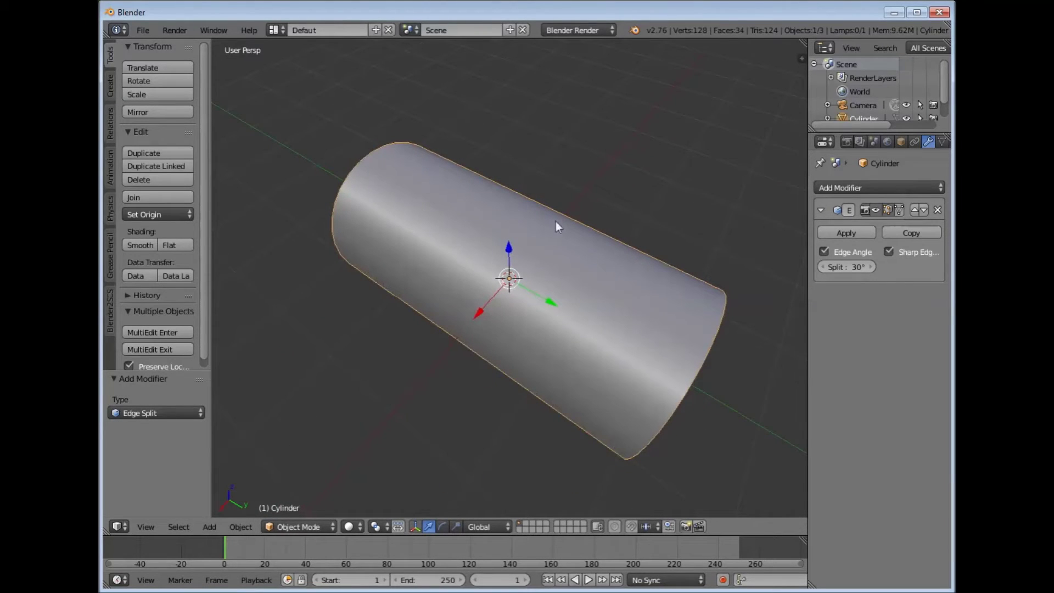
pyautogui.moveTo(487, 334); pyautogui.dragTo(452, 366, button='middle')
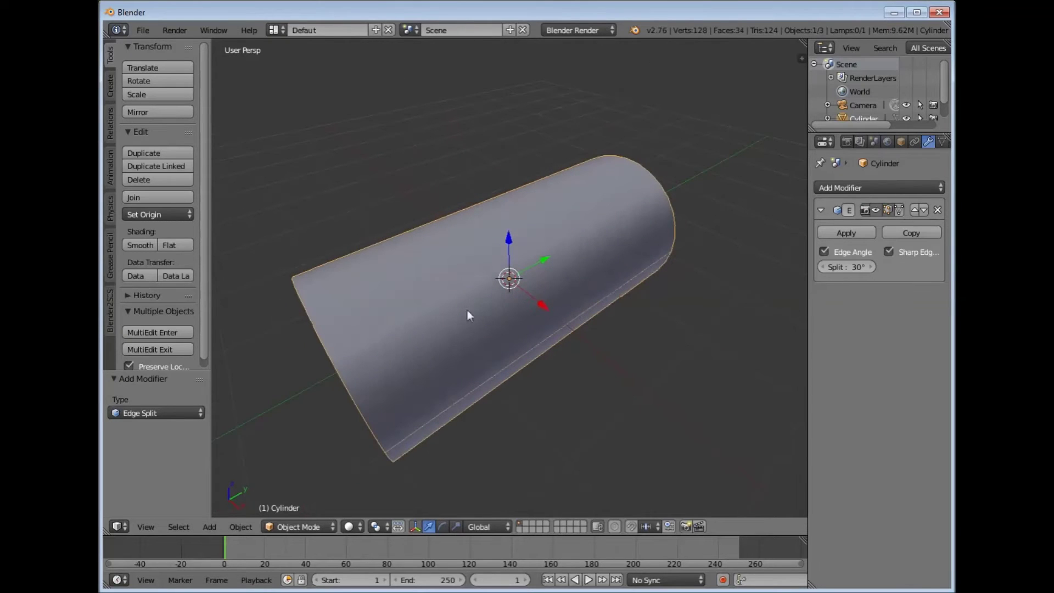
pyautogui.moveTo(466, 309); pyautogui.dragTo(582, 356, button='middle')
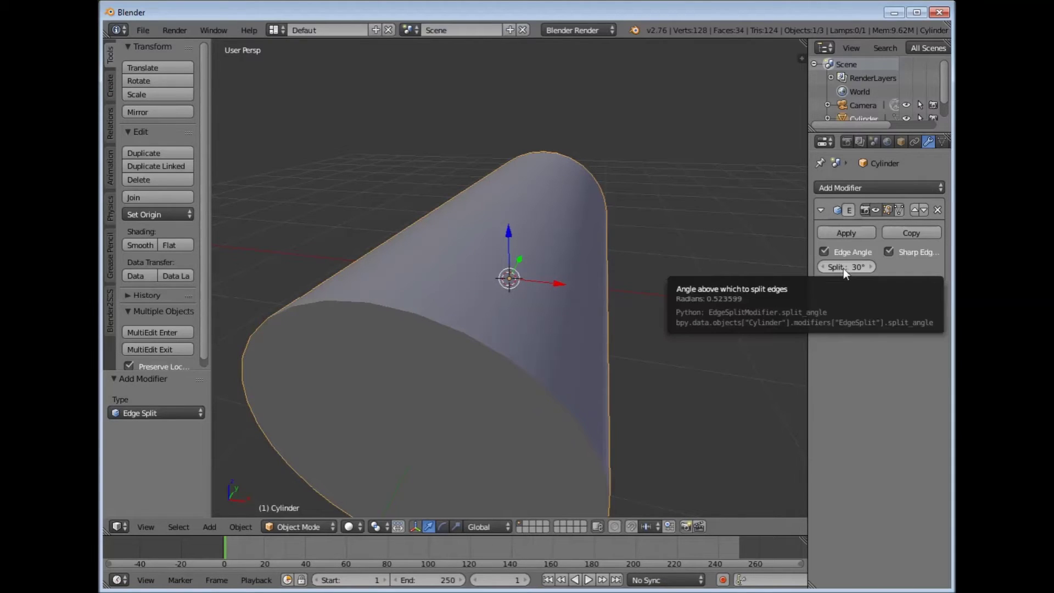
# Test Edge Split angles, raising to about 115° then lowering to about 82°
pyautogui.moveTo(846, 267); pyautogui.dragTo(851, 266)
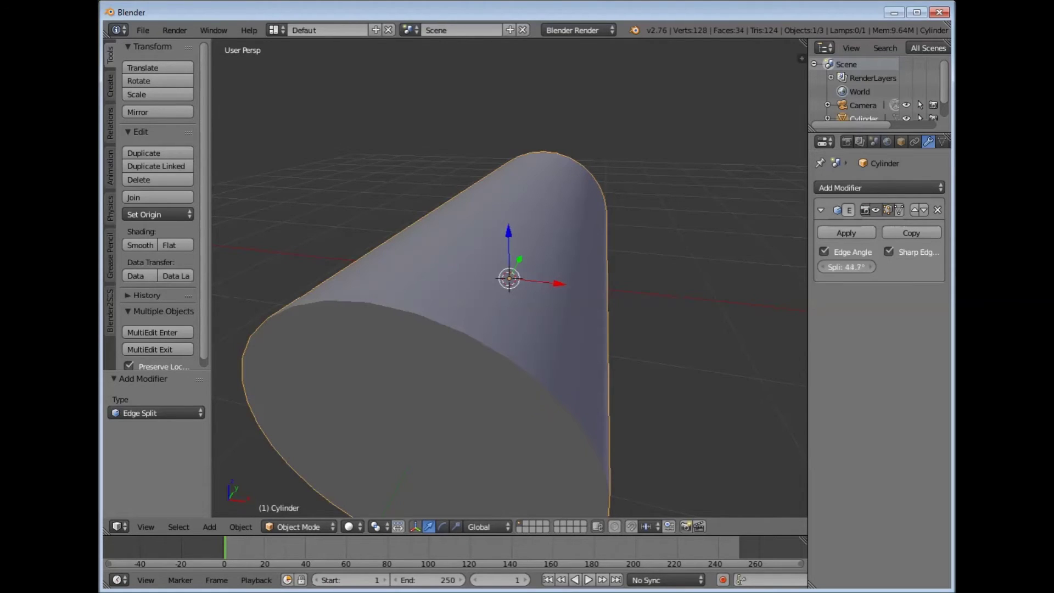
pyautogui.moveTo(851, 266); pyautogui.dragTo(872, 266)
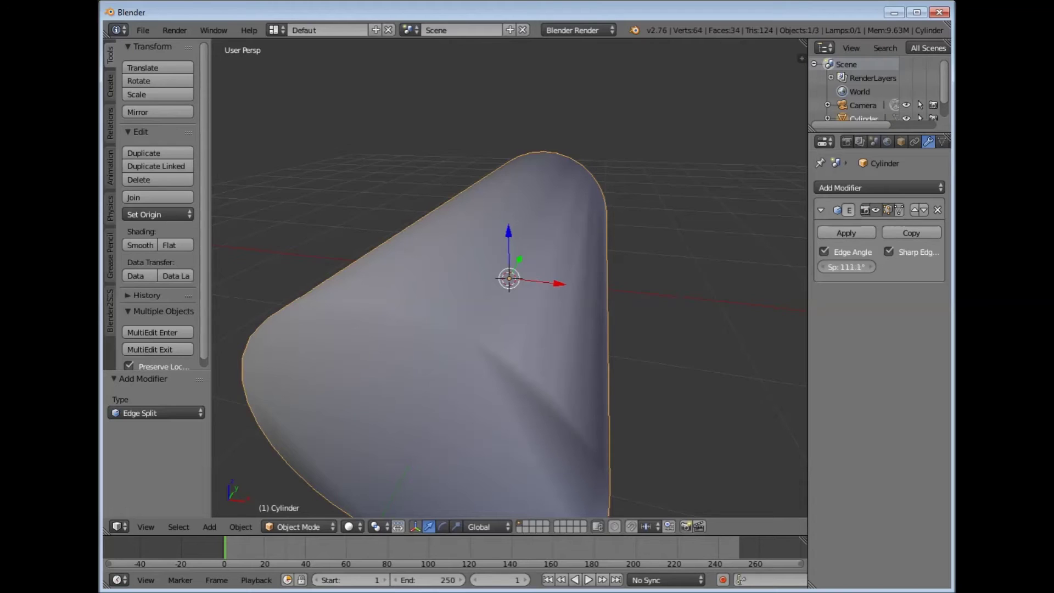
pyautogui.moveTo(848, 267); pyautogui.dragTo(843, 267)
pyautogui.moveTo(846, 267); pyautogui.dragTo(832, 266)
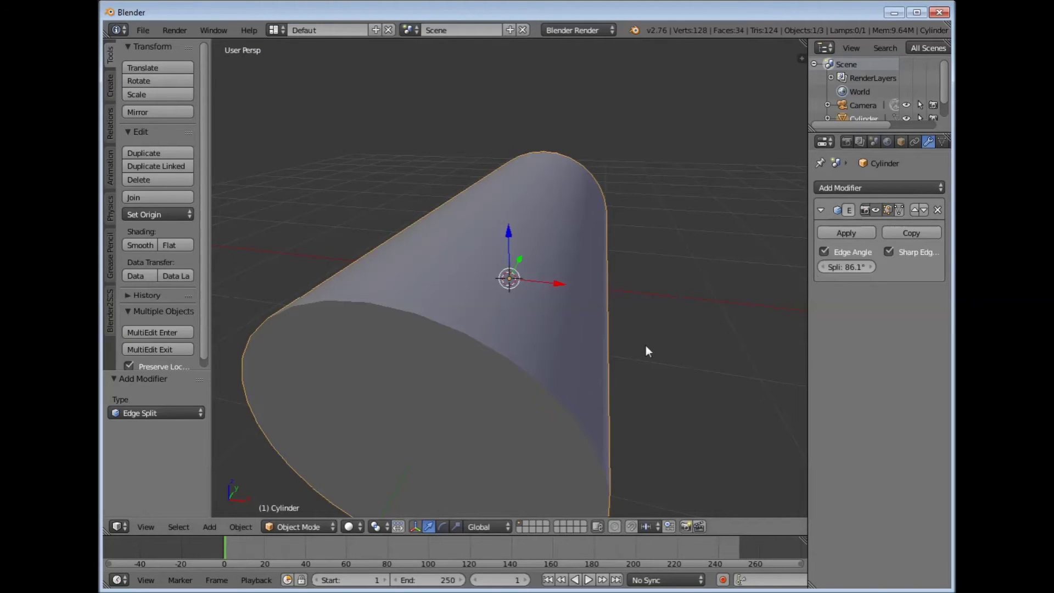
# Inspect the end-cap shading, then remove the Edge Split modifier
pyautogui.moveTo(646, 350); pyautogui.dragTo(624, 328, button='middle')
pyautogui.moveTo(562, 345); pyautogui.dragTo(548, 348, button='middle')
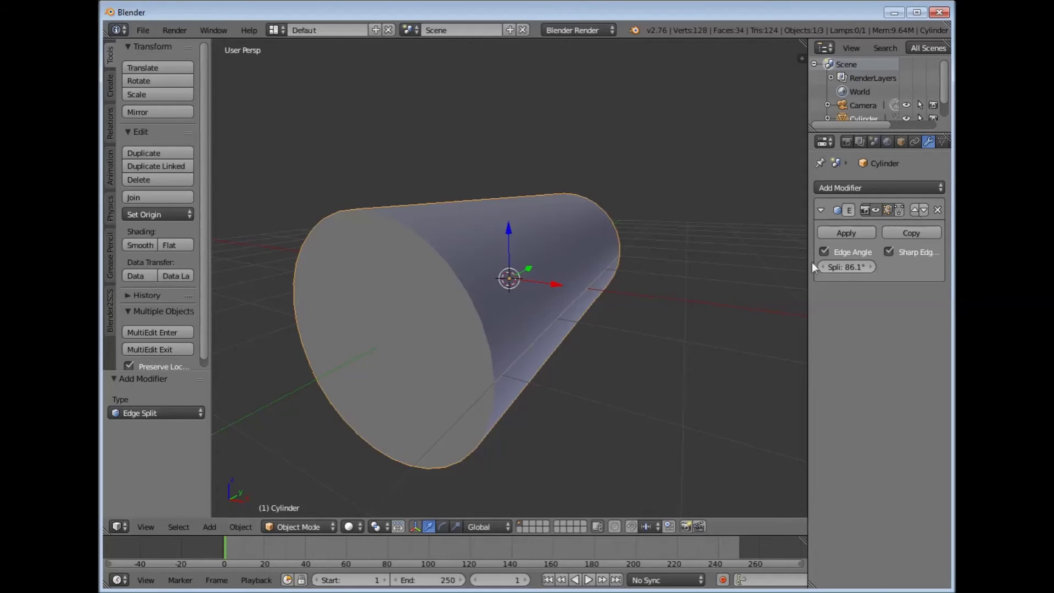
pyautogui.click(937, 210)
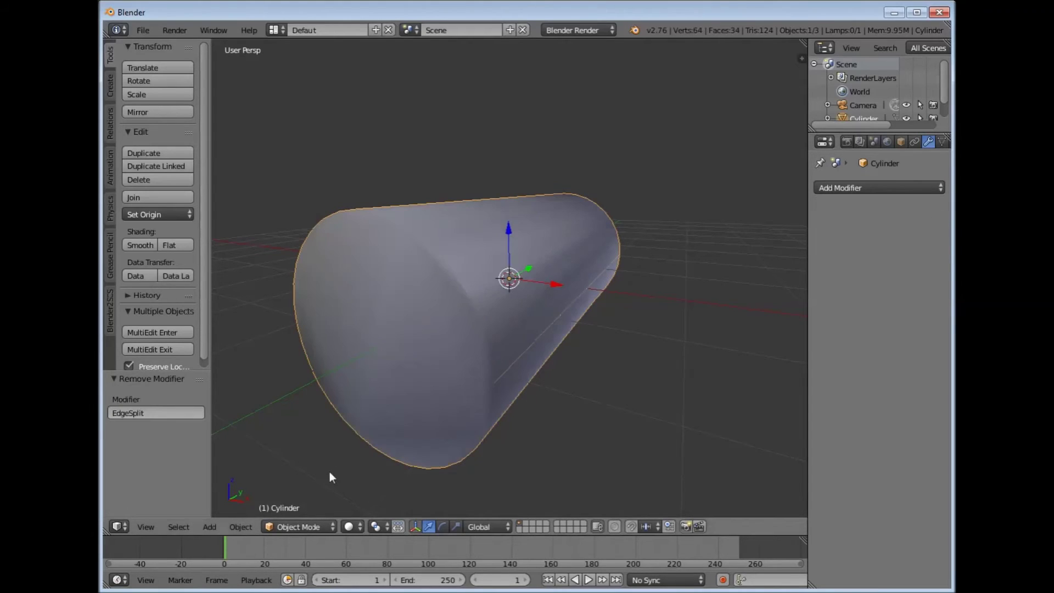
# In Edit Mode, mark all of the cylinder's edges sharp
pyautogui.click(297, 526)
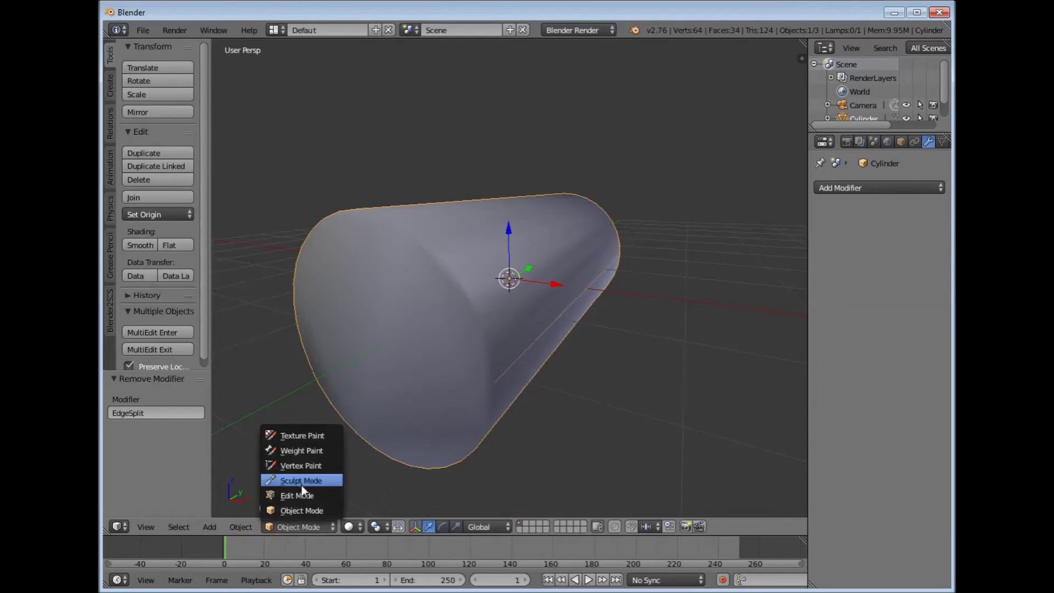
pyautogui.click(303, 495)
pyautogui.click(242, 527)
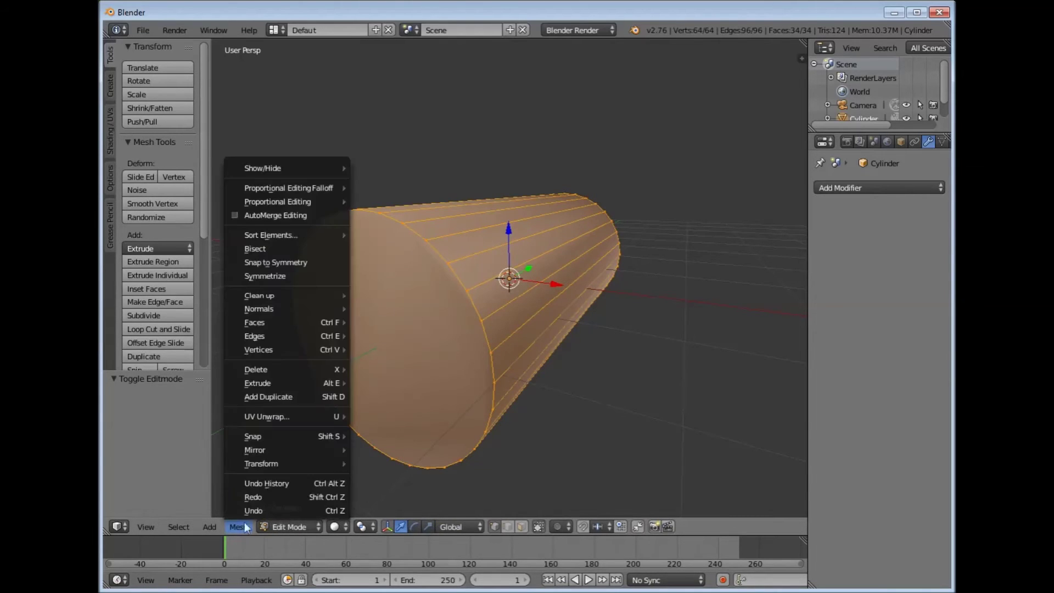
pyautogui.moveTo(268, 333)
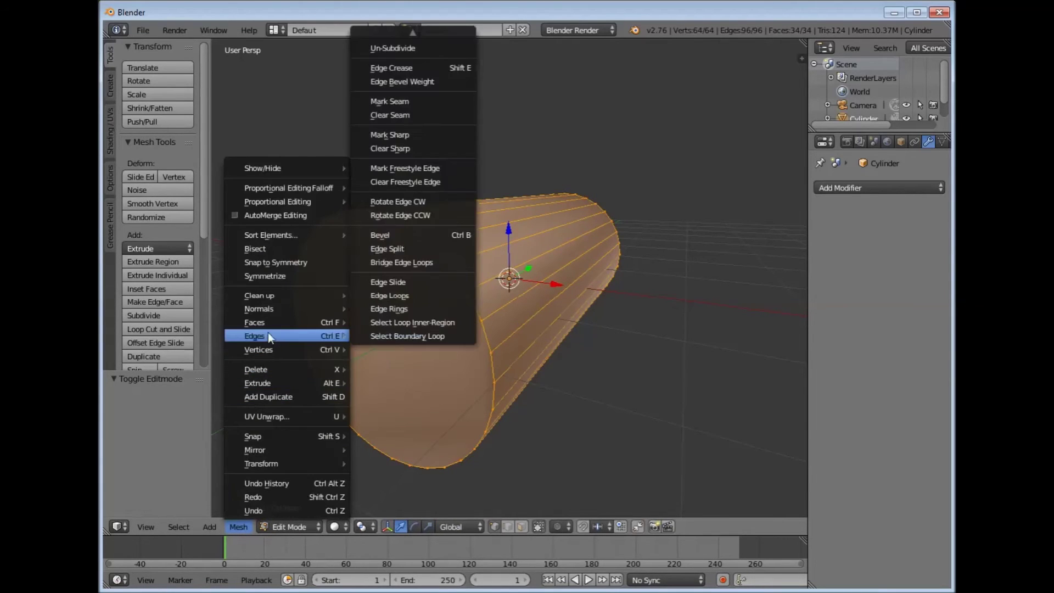
pyautogui.click(395, 136)
# Inspect the cylinder's faces and return to Object Mode
pyautogui.moveTo(375, 286); pyautogui.dragTo(549, 393, button='middle')
pyautogui.moveTo(390, 324); pyautogui.dragTo(474, 330, button='middle')
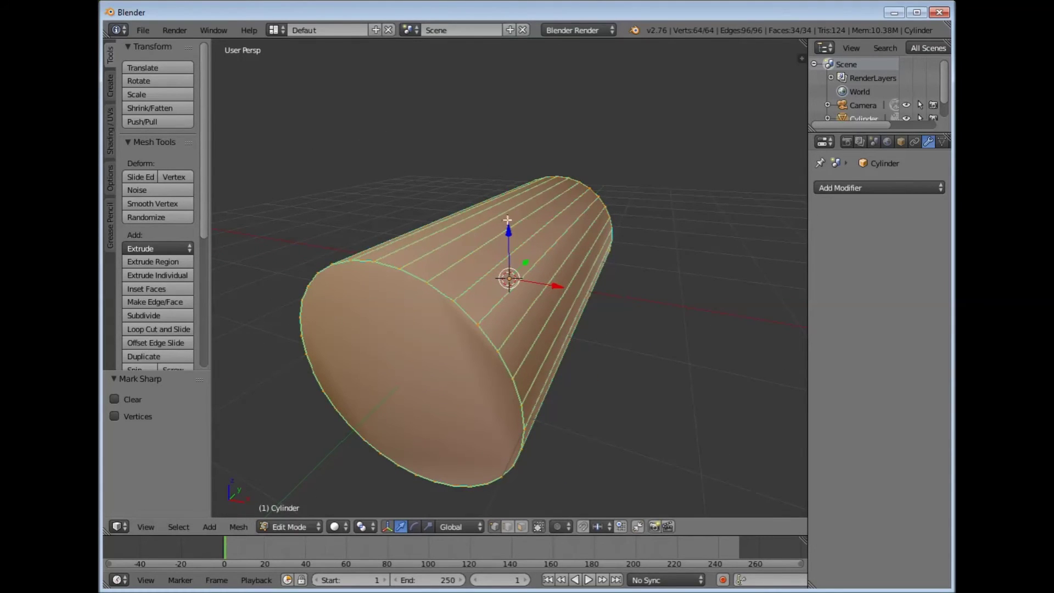
pyautogui.moveTo(445, 326); pyautogui.dragTo(518, 320, button='middle')
pyautogui.moveTo(473, 399); pyautogui.dragTo(330, 488, button='middle')
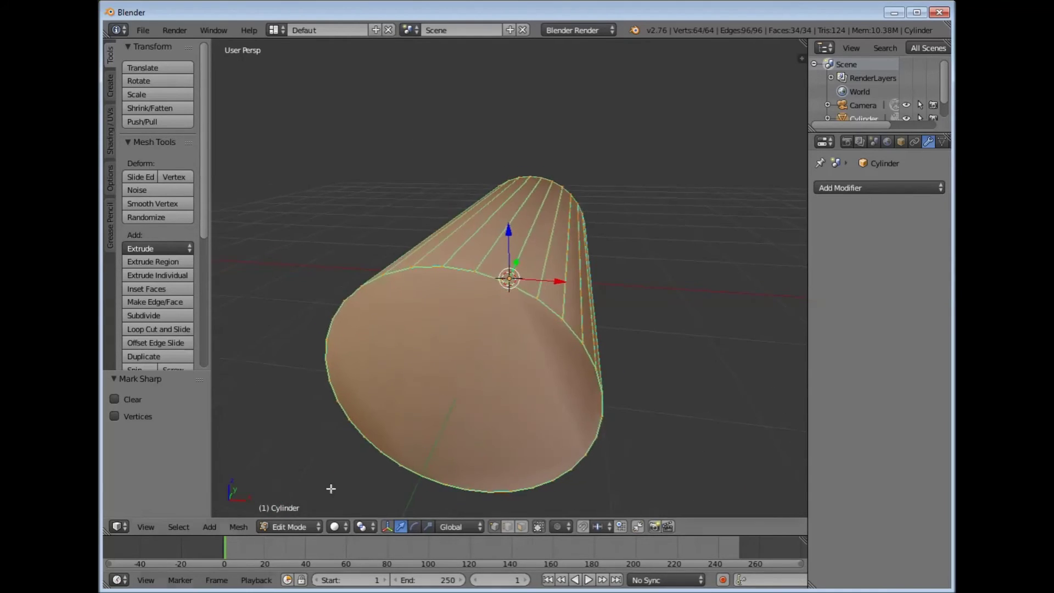
pyautogui.click(275, 527)
pyautogui.click(284, 508)
pyautogui.moveTo(439, 407); pyautogui.dragTo(262, 335, button='middle')
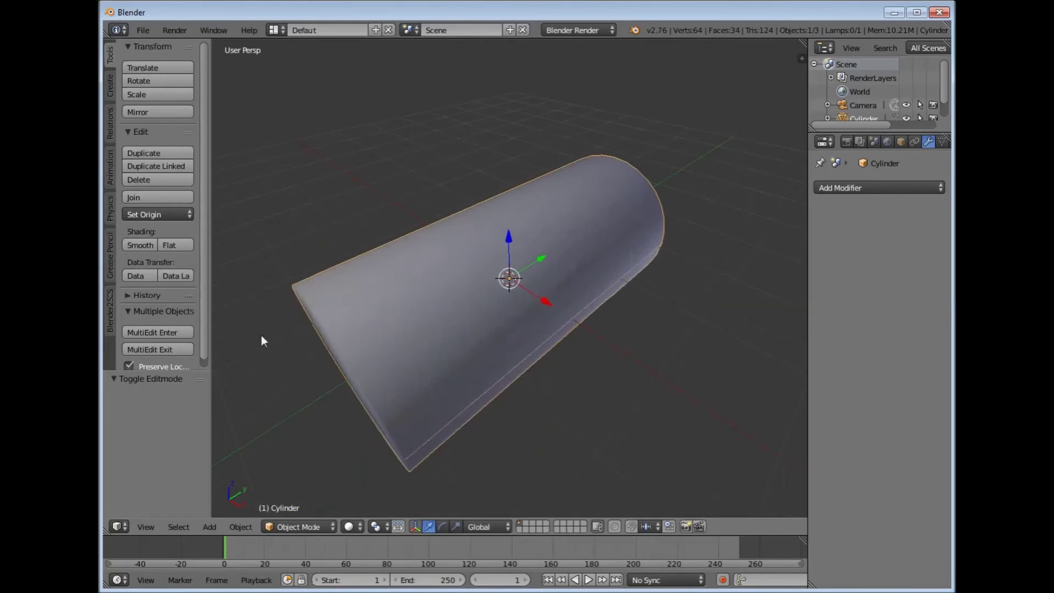
pyautogui.moveTo(535, 285); pyautogui.dragTo(307, 489, button='middle')
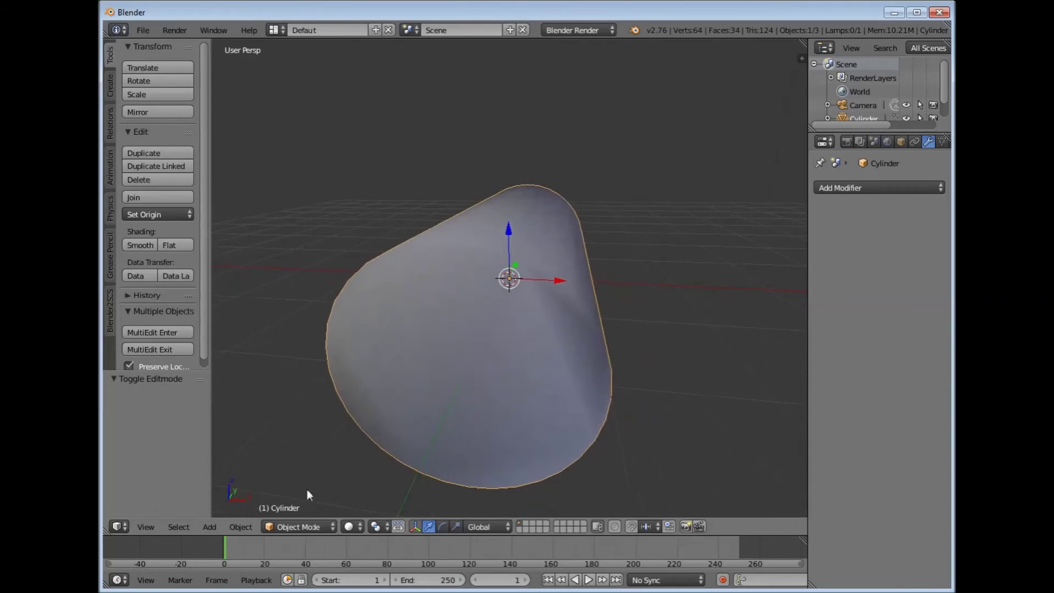
pyautogui.click(291, 526)
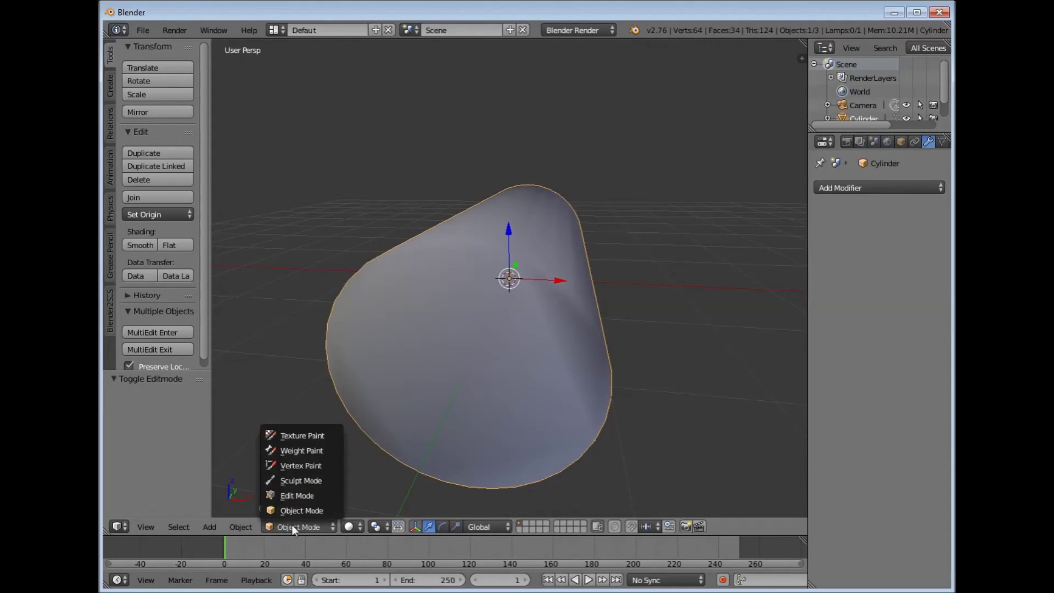
# In Edit Mode, clear the sharp marks from all of the cylinder's edges
pyautogui.click(295, 492)
pyautogui.click(237, 526)
pyautogui.moveTo(315, 333)
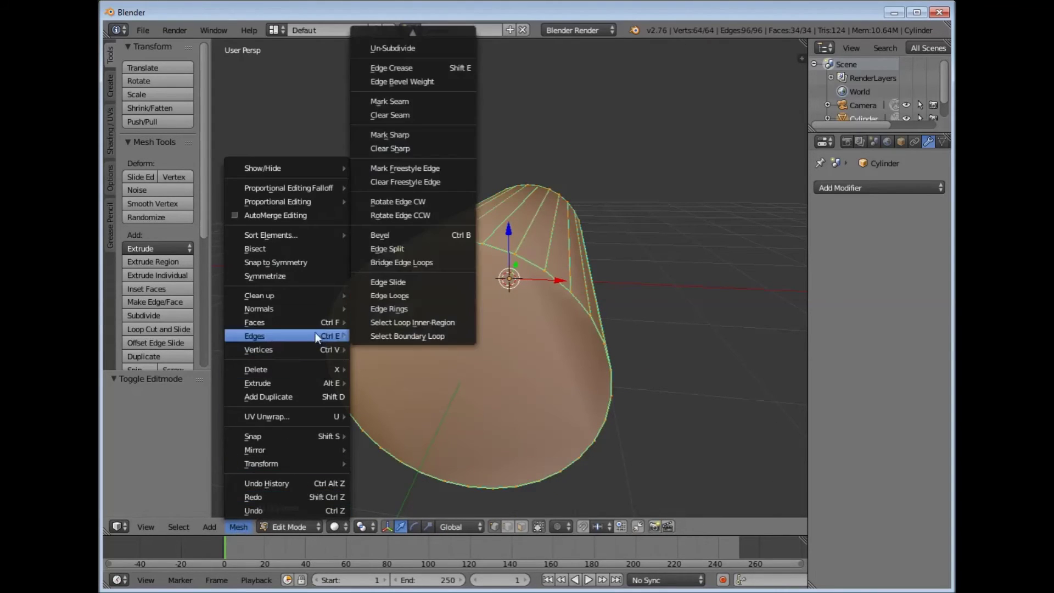
pyautogui.click(400, 147)
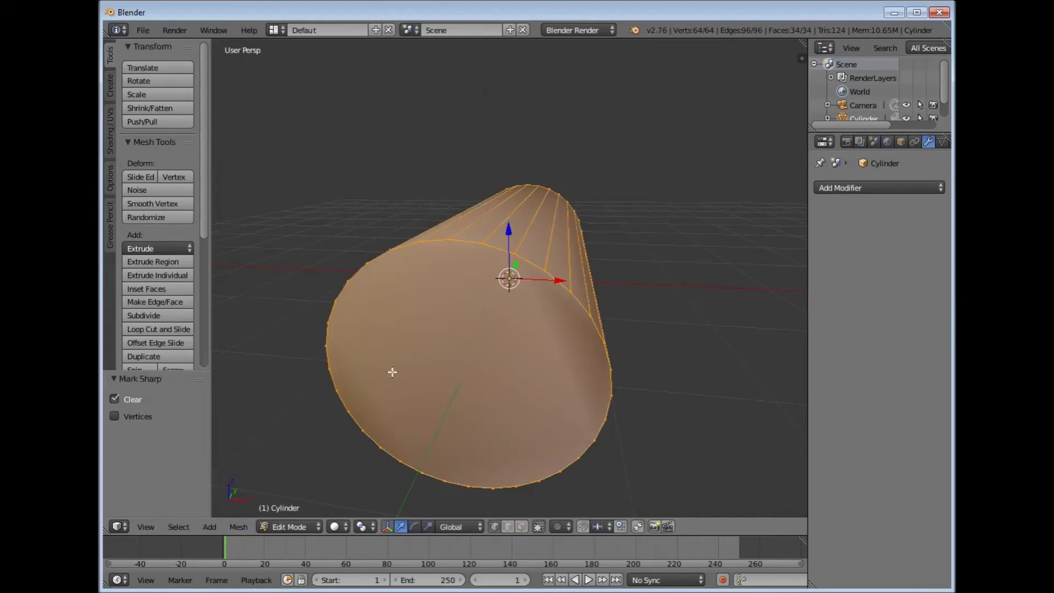
pyautogui.moveTo(390, 369)
pyautogui.mouseDown(button='middle')
pyautogui.moveTo(533, 383)
pyautogui.moveTo(438, 383)
pyautogui.moveTo(379, 369)
pyautogui.moveTo(414, 378)
pyautogui.moveTo(388, 360)
pyautogui.mouseUp(button='middle')
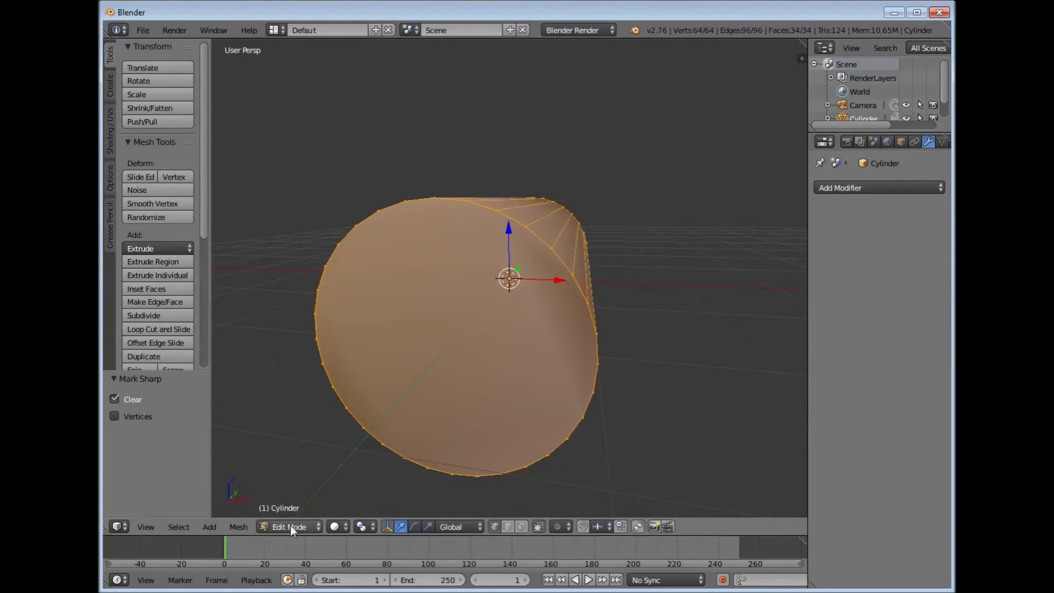
# Return to Object Mode and shade the cylinder flat
pyautogui.click(291, 526)
pyautogui.click(290, 510)
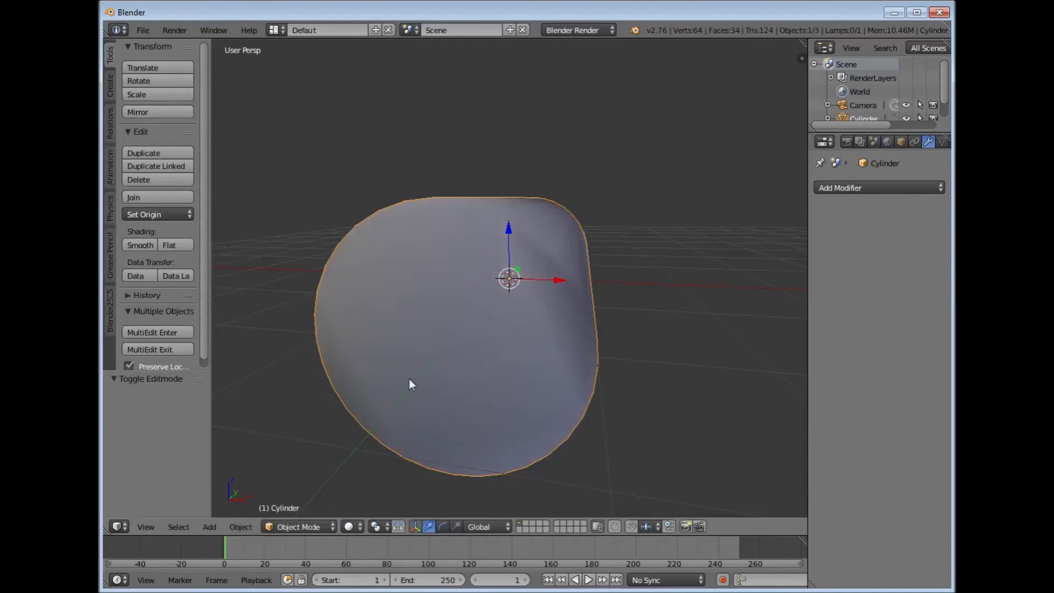
pyautogui.moveTo(409, 384); pyautogui.dragTo(576, 288, button='middle')
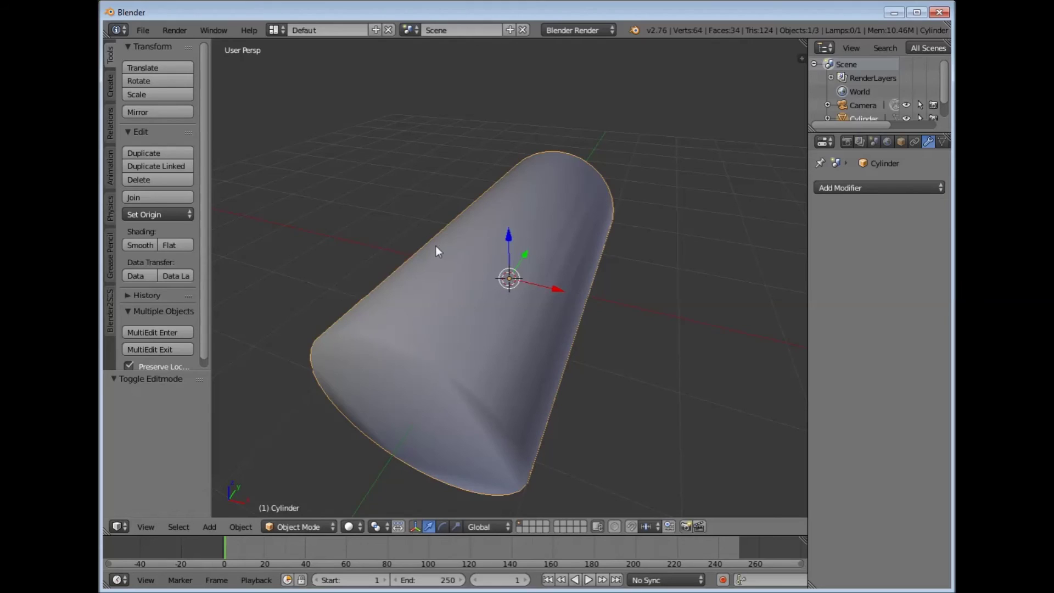
pyautogui.click(170, 245)
# Reapply Smooth shading, add a 30° Edge Split modifier, and orbit to confirm clean caps
pyautogui.click(143, 245)
pyautogui.click(907, 187)
pyautogui.click(692, 294)
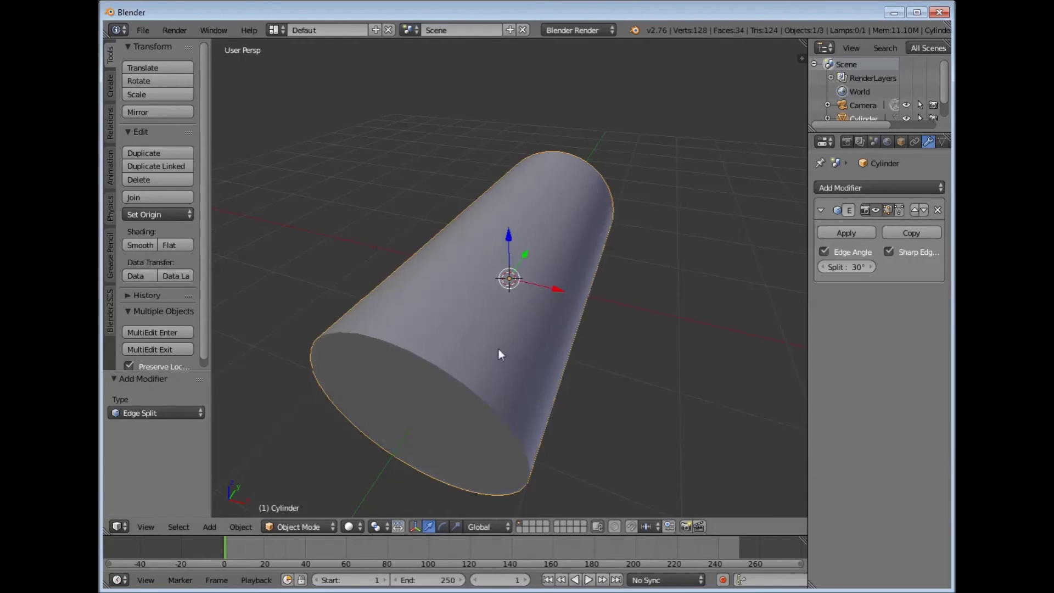
pyautogui.moveTo(498, 353); pyautogui.dragTo(546, 353, button='middle')
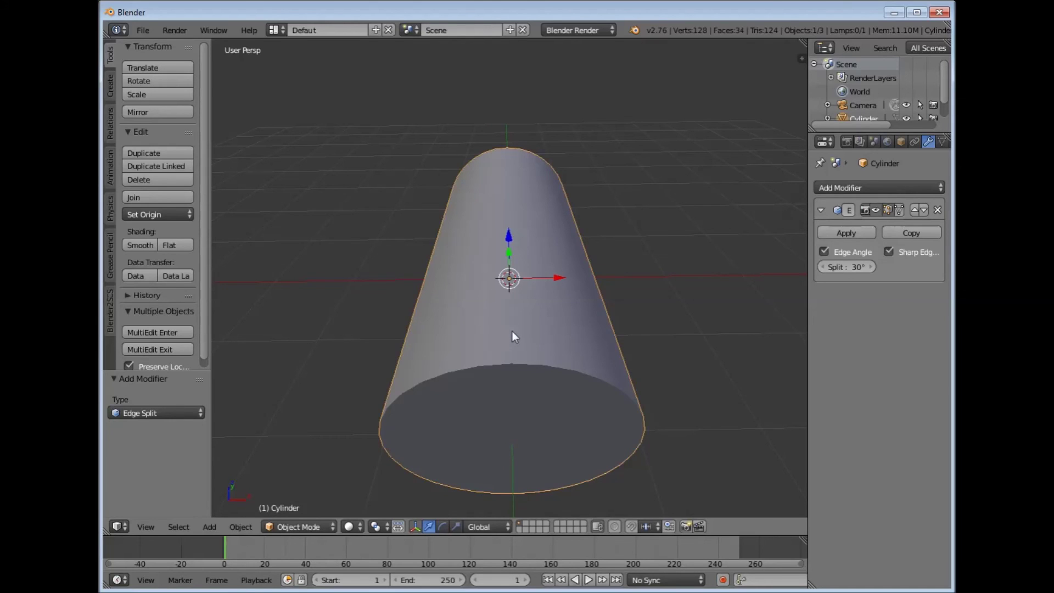
pyautogui.moveTo(476, 351); pyautogui.dragTo(440, 322, button='middle')
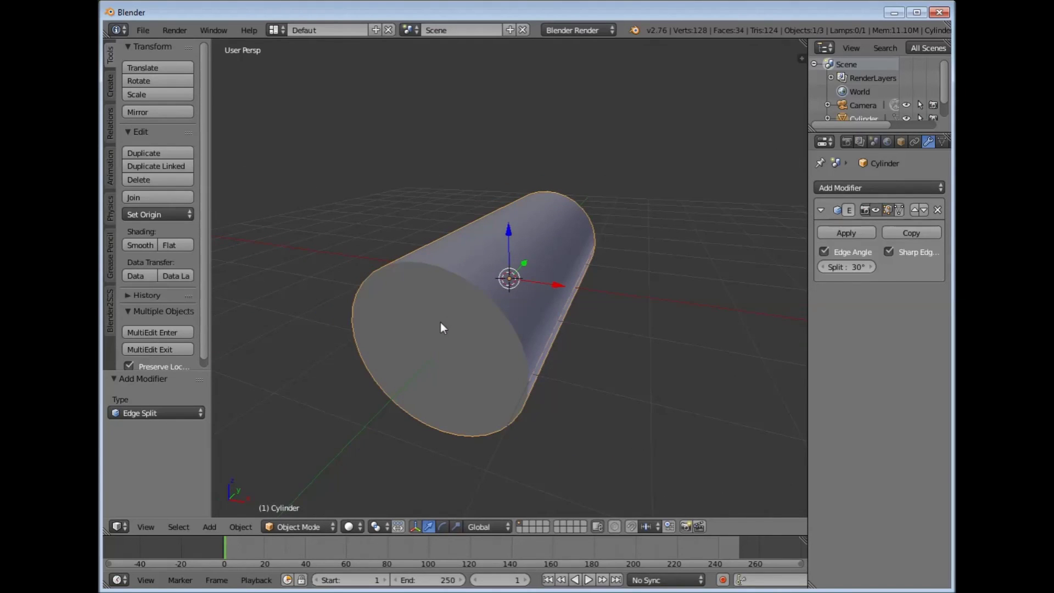